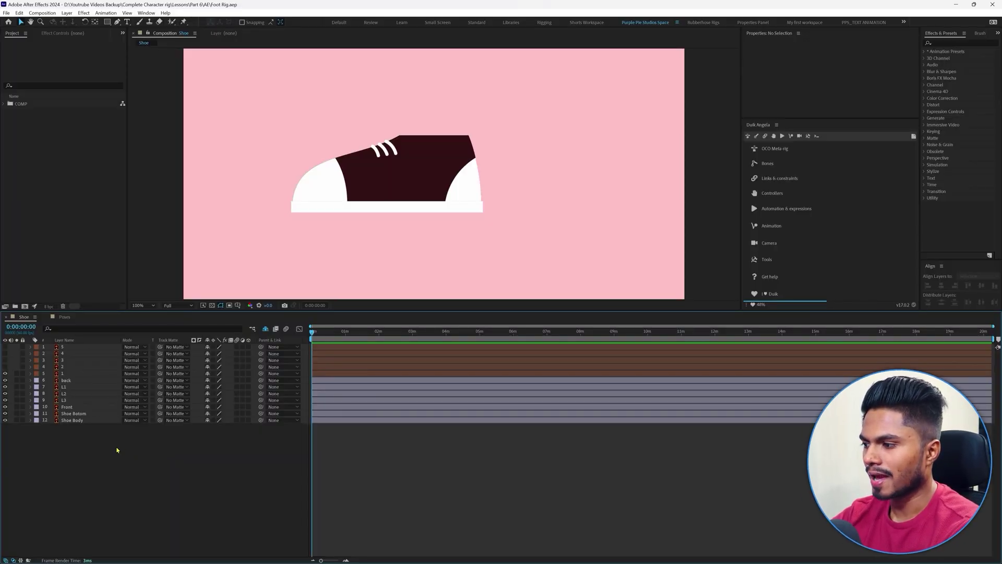
# Step: Select the separate shoe part layers from back to Shoe Botom, and show and solo pose layers 1 to 5
pyautogui.click(74, 413)
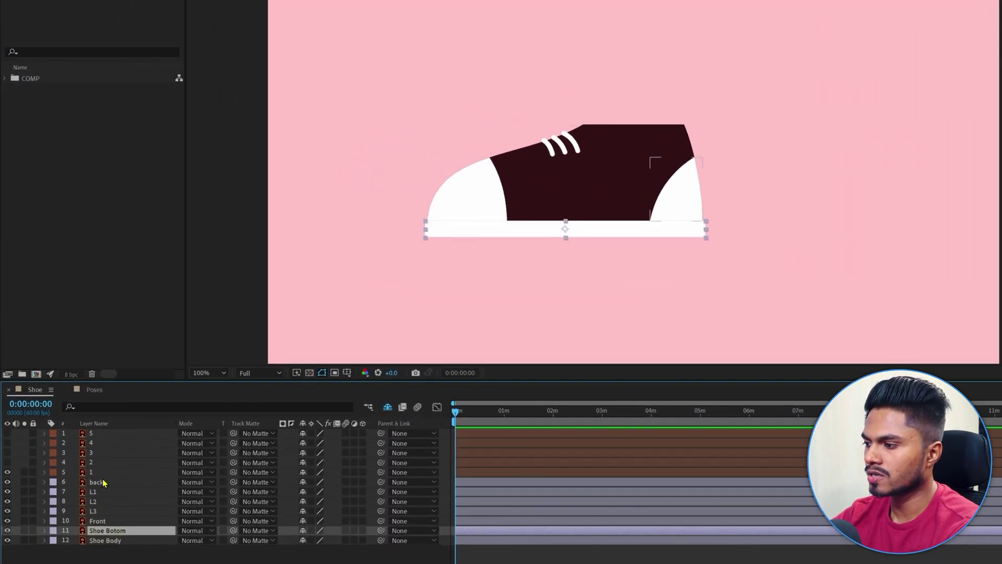
pyautogui.keyDown('shift'); pyautogui.click(100, 481); pyautogui.keyUp('shift')
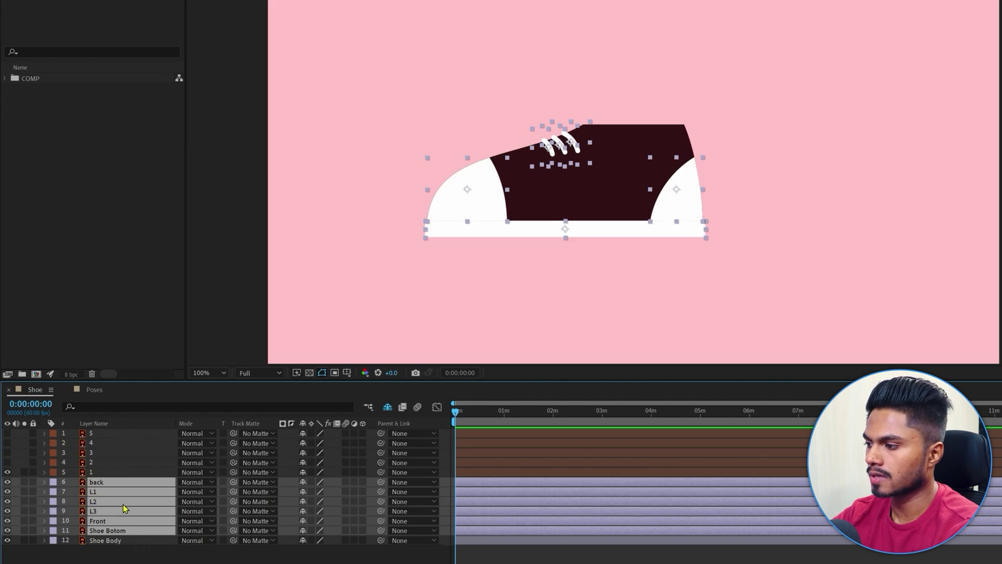
pyautogui.moveTo(6, 470); pyautogui.dragTo(7, 433)
pyautogui.click(96, 473)
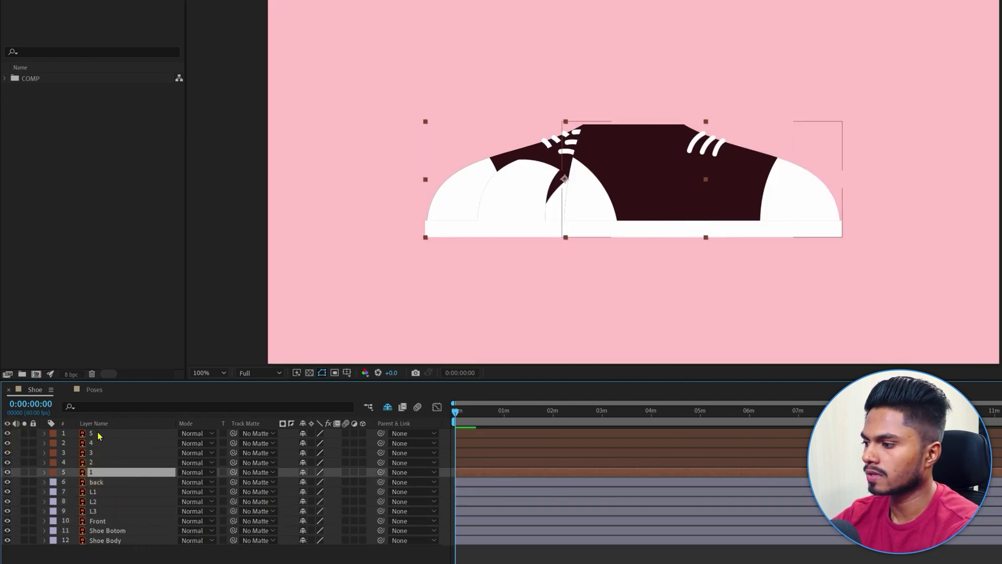
pyautogui.keyDown('shift'); pyautogui.click(94, 434); pyautogui.keyUp('shift')
pyautogui.click(25, 433)
pyautogui.click(196, 552)
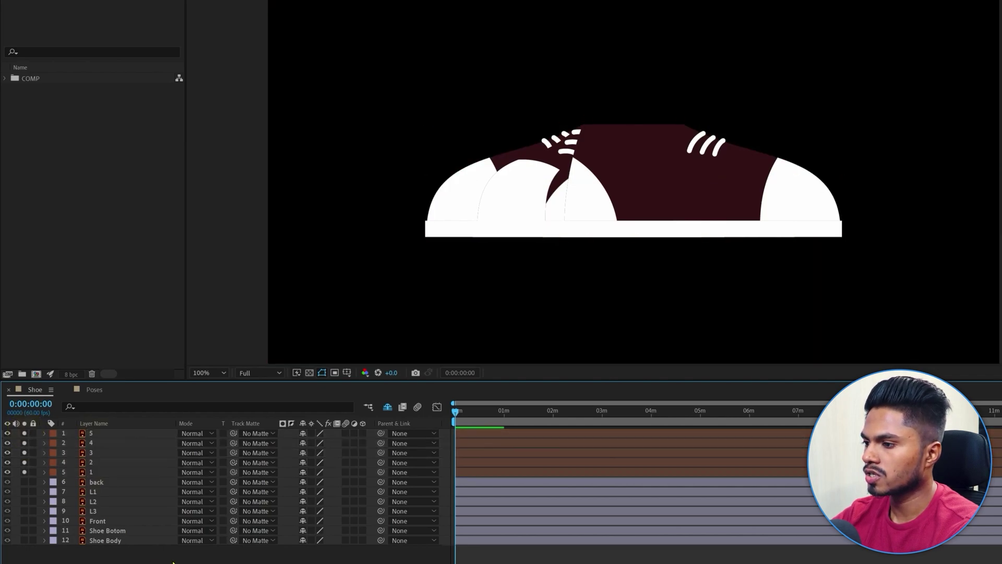
# Step: Spread the five shoe poses apart in the composition to compare them, and undo the moves, soloing and visibility changes
pyautogui.moveTo(601, 199); pyautogui.dragTo(708, 286)
pyautogui.moveTo(686, 170); pyautogui.dragTo(846, 151)
pyautogui.moveTo(649, 184); pyautogui.dragTo(621, 241)
pyautogui.moveTo(439, 190); pyautogui.dragTo(309, 129)
pyautogui.moveTo(653, 152); pyautogui.dragTo(604, 140)
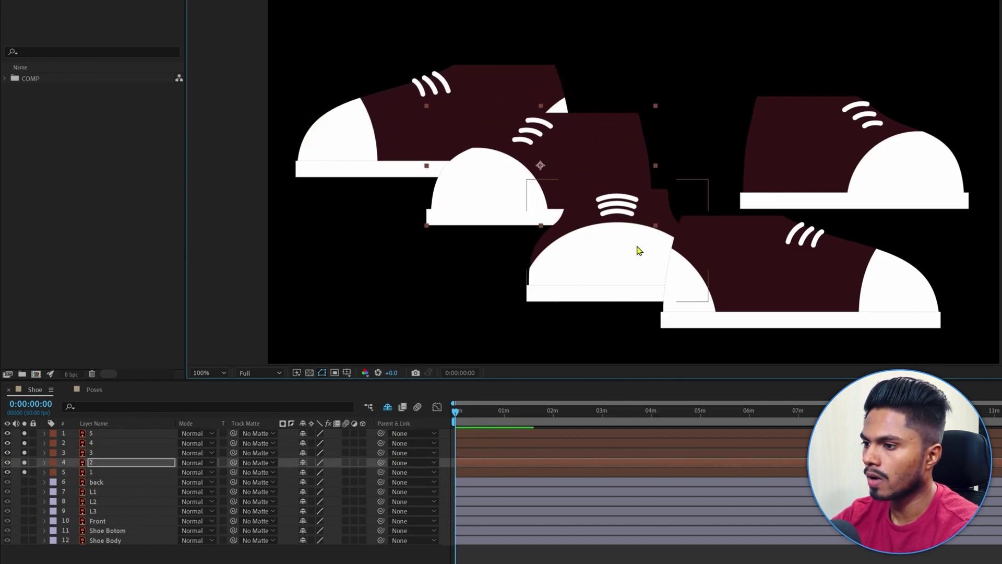
pyautogui.click(888, 550)
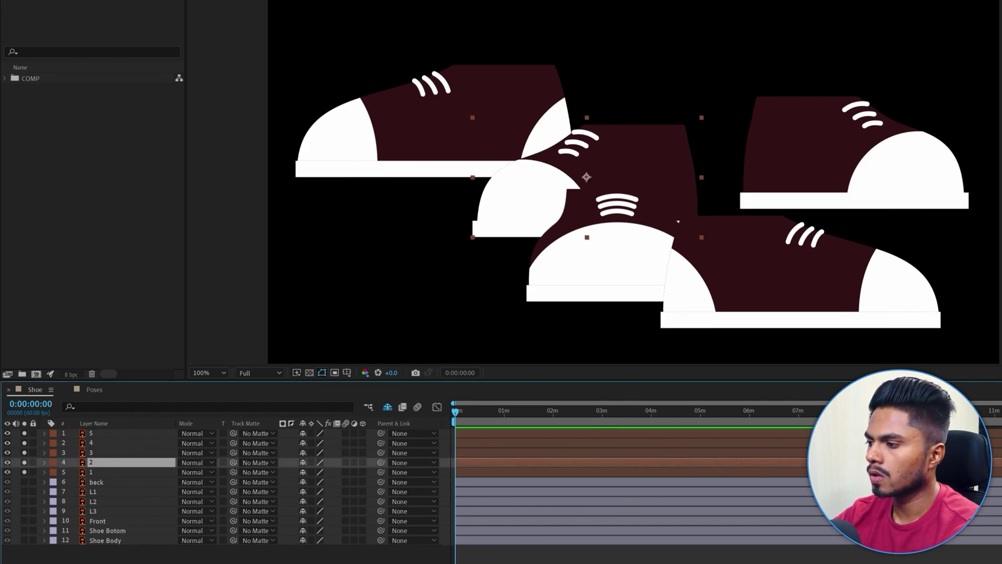
pyautogui.hotkey('ctrl', 'z')
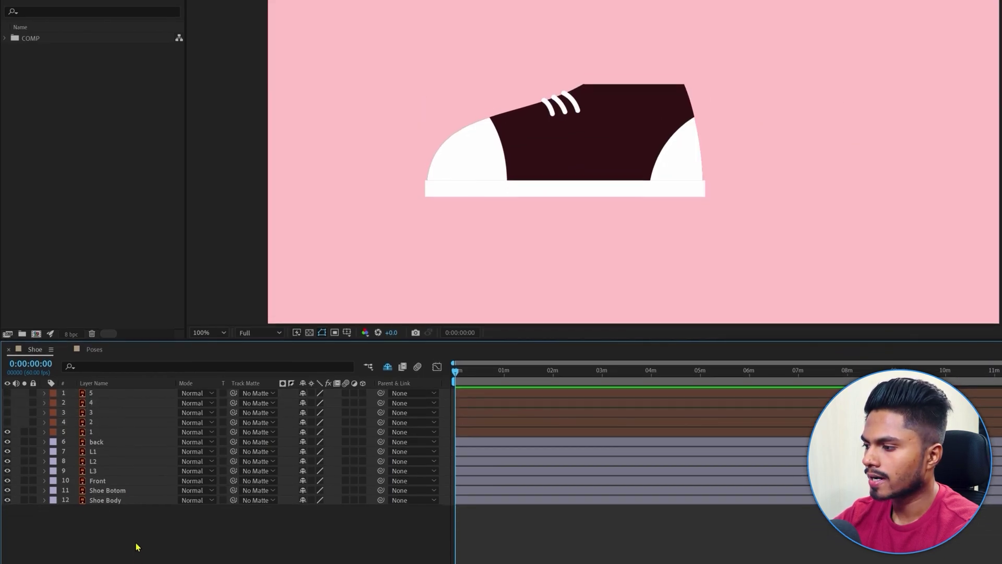
# Step: Create shapes from the vector layers back through Shoe Body, and remove the original artwork layers, leaving only their outline layers
pyautogui.moveTo(137, 546); pyautogui.dragTo(94, 444)
pyautogui.rightClick(95, 448)
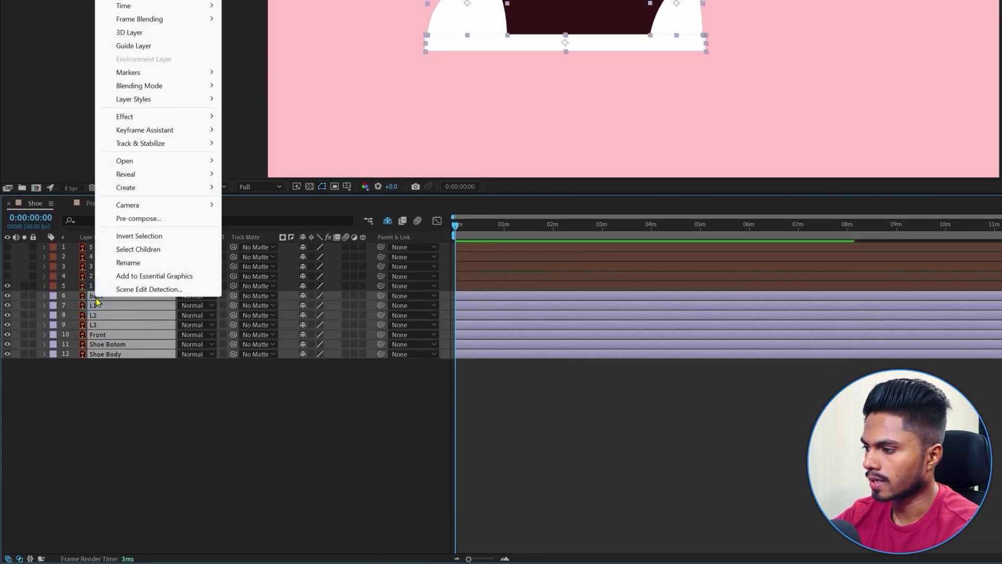
pyautogui.moveTo(130, 188)
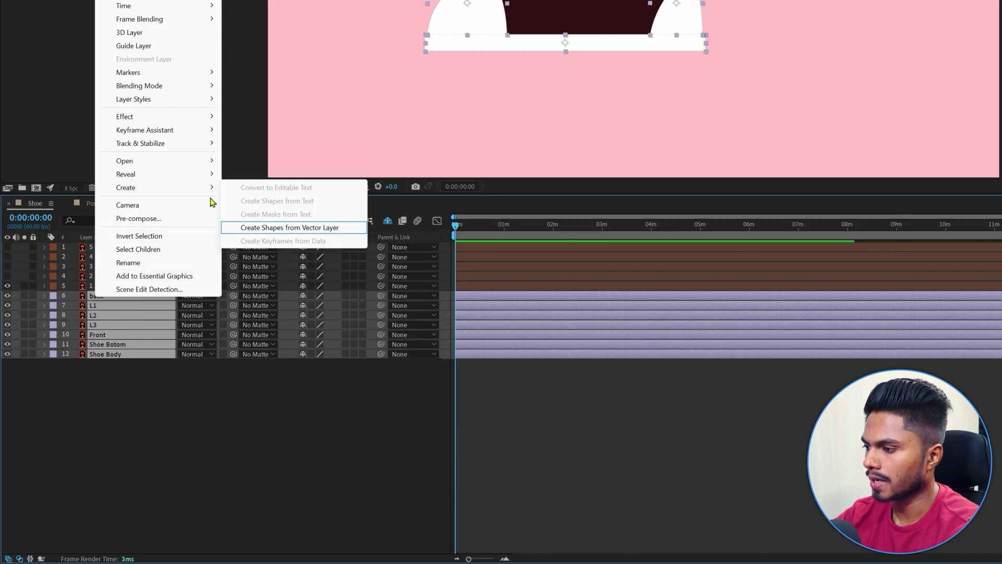
pyautogui.click(245, 229)
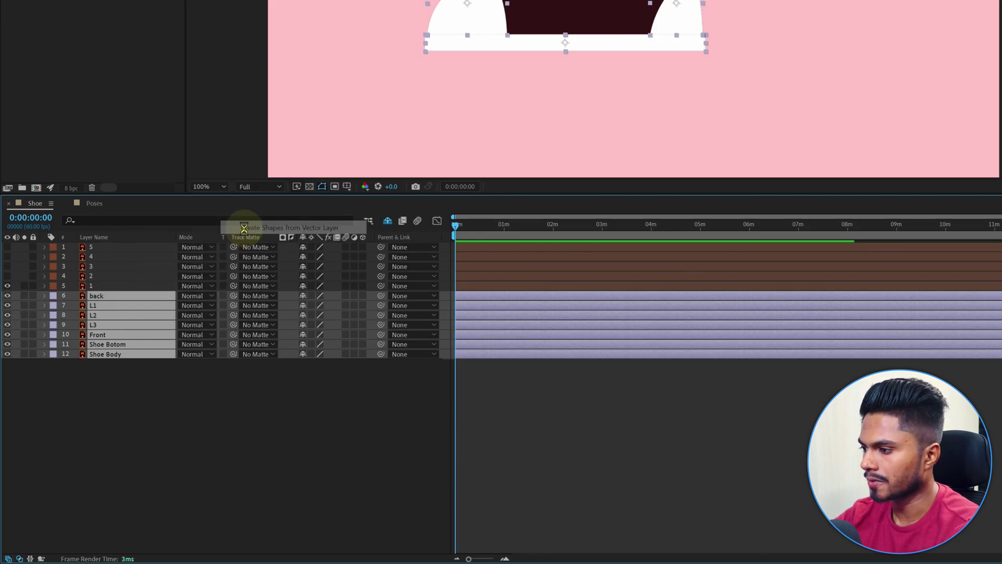
pyautogui.moveTo(118, 292); pyautogui.dragTo(120, 302)
pyautogui.moveTo(159, 469); pyautogui.dragTo(98, 365)
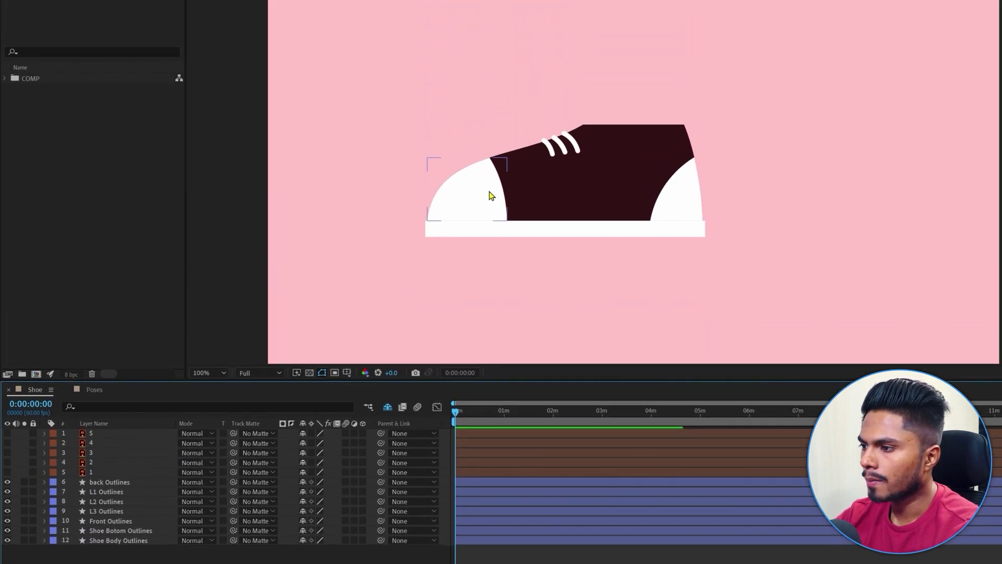
# Step: Try moving the front and back shapes off the shoe, undo the moves, and select and deselect the shoe body
pyautogui.moveTo(488, 193); pyautogui.dragTo(407, 159)
pyautogui.moveTo(694, 196); pyautogui.dragTo(792, 203)
pyautogui.hotkey('ctrl', 'z')
pyautogui.hotkey('ctrl', 'z')
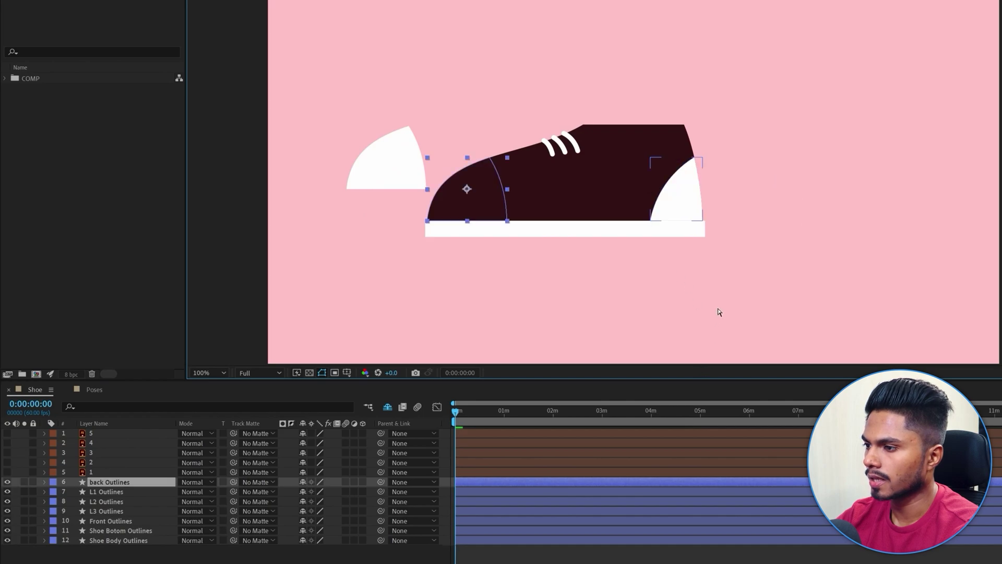
pyautogui.hotkey('ctrl', 'z')
pyautogui.click(636, 105)
pyautogui.moveTo(647, 140); pyautogui.dragTo(648, 139)
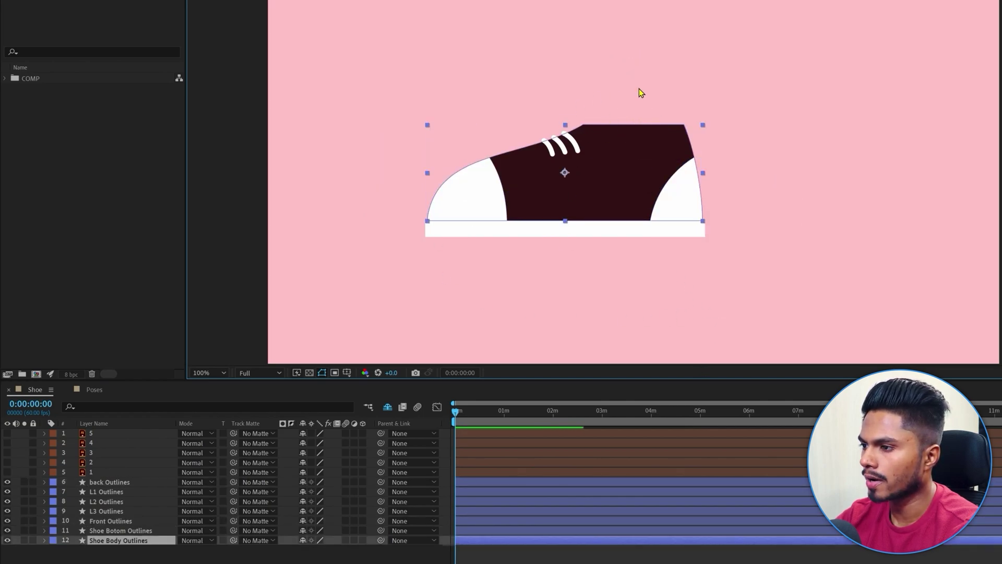
pyautogui.press('F2')
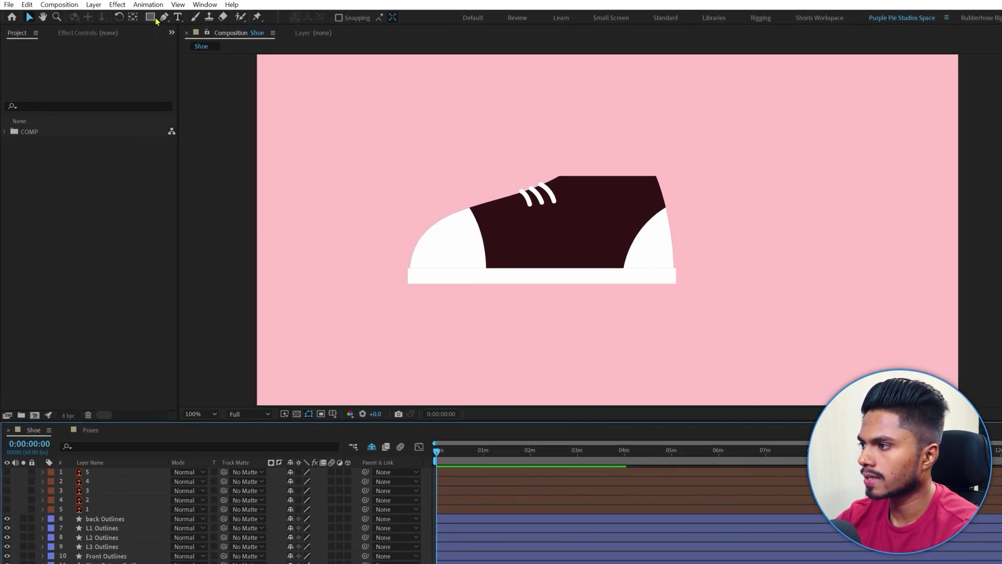
# Step: Draw a large circle over the shoe's toe area with the Ellipse tool
pyautogui.click(153, 18)
pyautogui.click(152, 18)
pyautogui.click(182, 42)
pyautogui.moveTo(362, 206); pyautogui.dragTo(453, 318)
# Step: Give the circle no stroke and a white fill
pyautogui.click(367, 18)
pyautogui.click(590, 249)
pyautogui.click(627, 312)
pyautogui.click(344, 18)
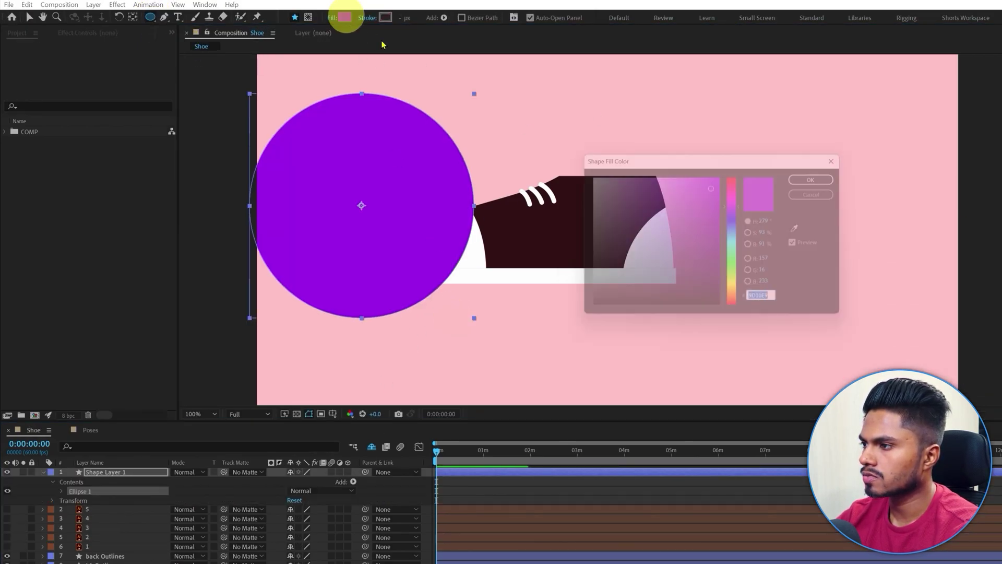
pyautogui.click(592, 178)
pyautogui.click(796, 179)
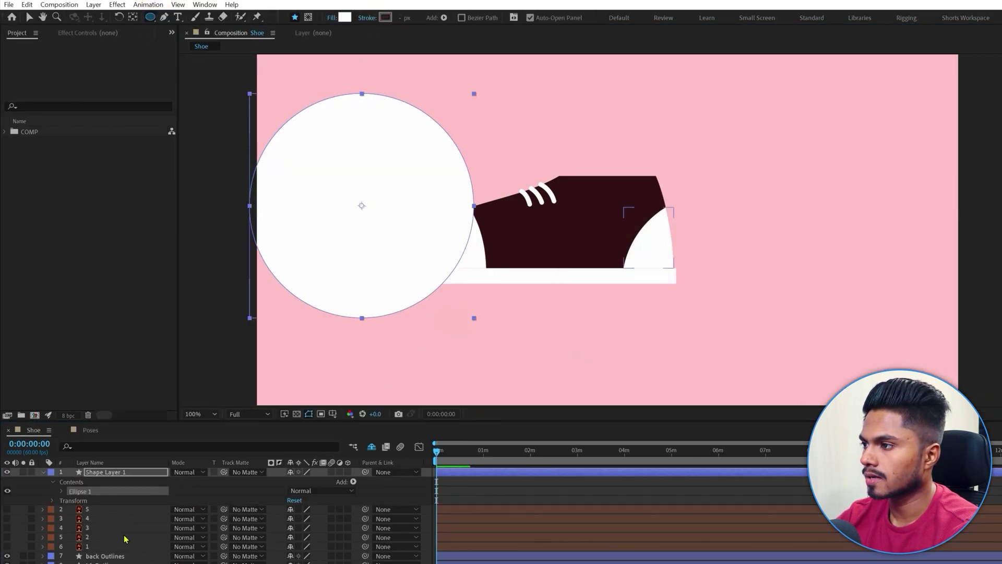
# Step: Place the circle layer between L3 Outlines and Front Outlines, fit it over the toe, and rename it Front
pyautogui.click(119, 471)
pyautogui.press('v')
pyautogui.moveTo(393, 211); pyautogui.dragTo(407, 268)
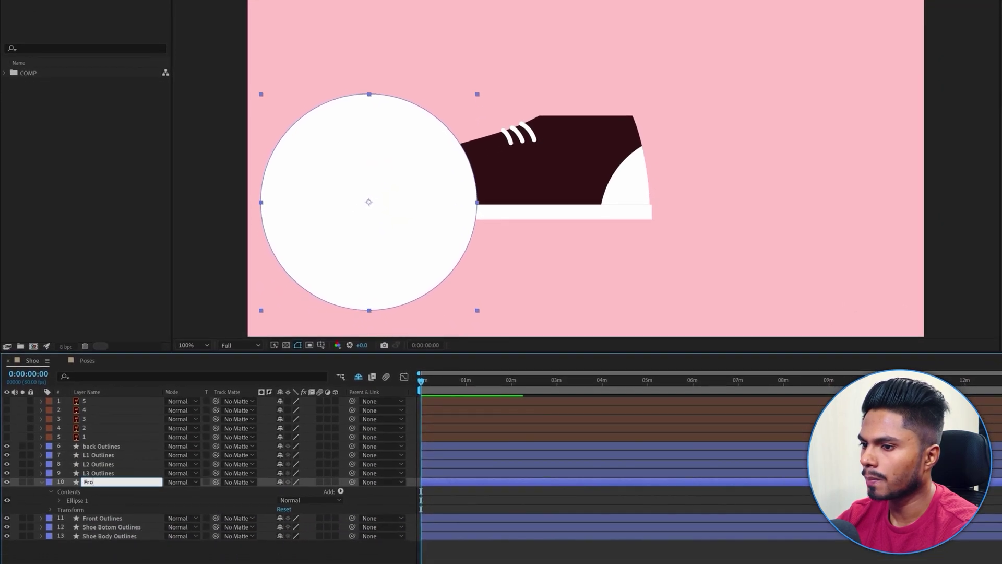
pyautogui.click(108, 518)
# Step: Duplicate the Front circle as Back over the heel, and delete the back Outlines and Front Outlines layers
pyautogui.click(126, 526)
pyautogui.moveTo(407, 212); pyautogui.dragTo(742, 246)
pyautogui.click(123, 454)
pyautogui.keyDown('ctrl'); pyautogui.click(125, 527); pyautogui.keyUp('ctrl')
pyautogui.press('Delete')
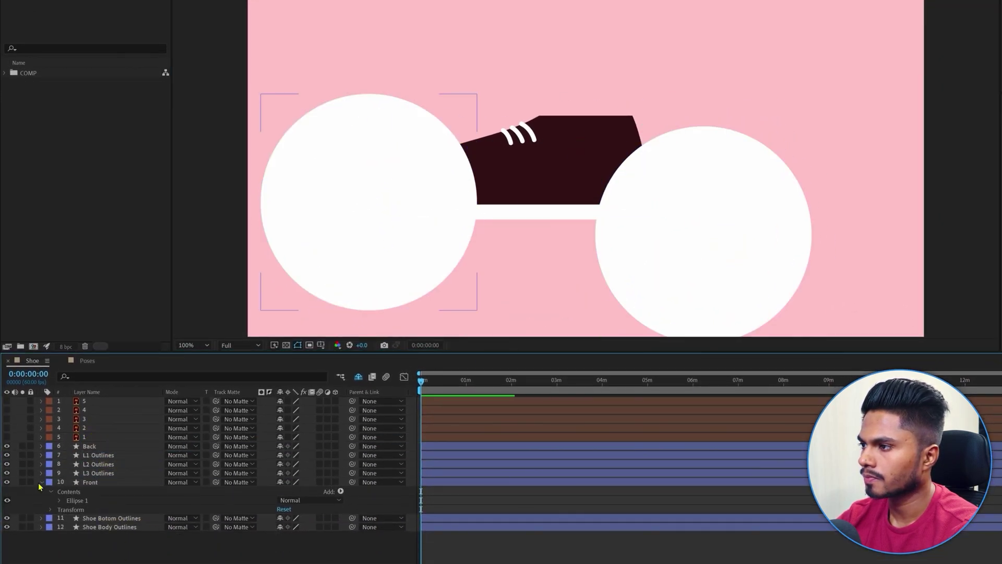
# Step: Use Shoe Body Outlines as the track matte for the Back and Front layers, and keep the shoe body visible
pyautogui.click(41, 491)
pyautogui.click(91, 448)
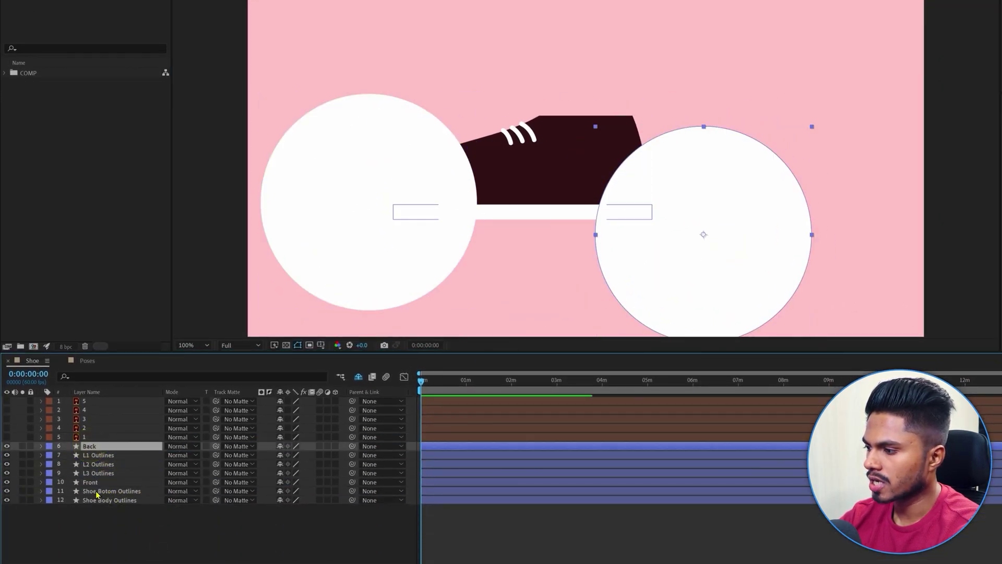
pyautogui.keyDown('ctrl'); pyautogui.click(90, 482); pyautogui.keyUp('ctrl')
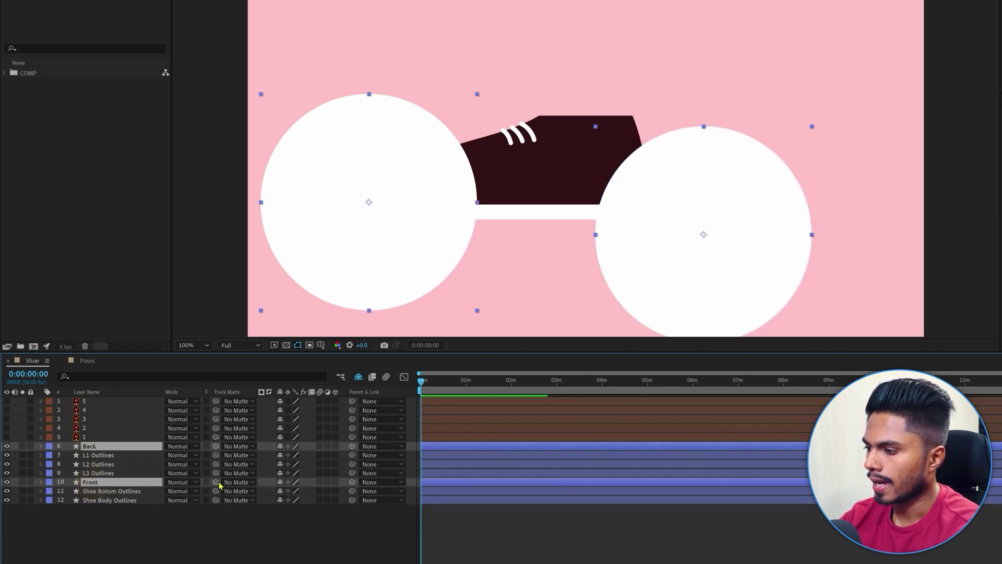
pyautogui.moveTo(216, 482); pyautogui.dragTo(115, 505)
pyautogui.click(7, 500)
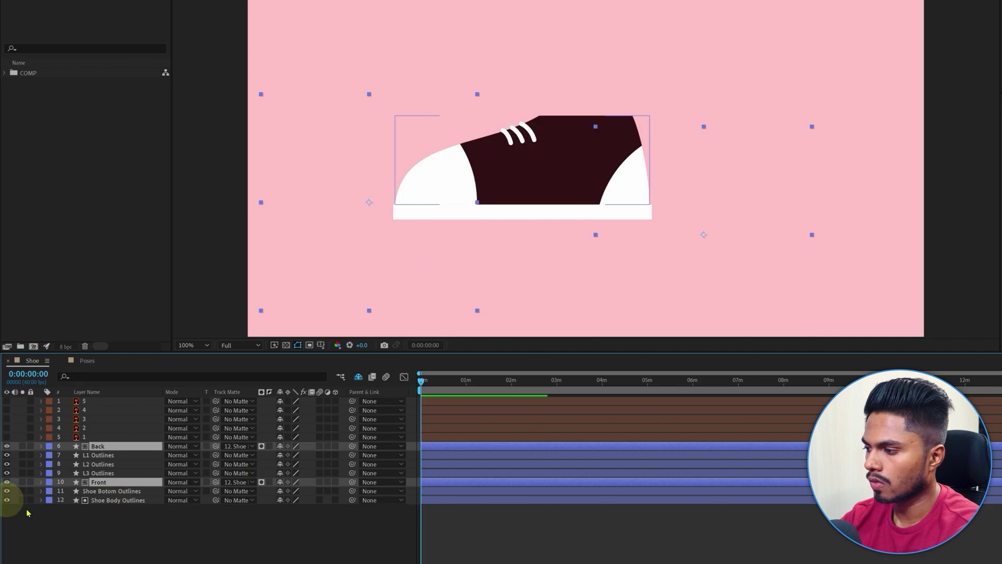
pyautogui.click(157, 548)
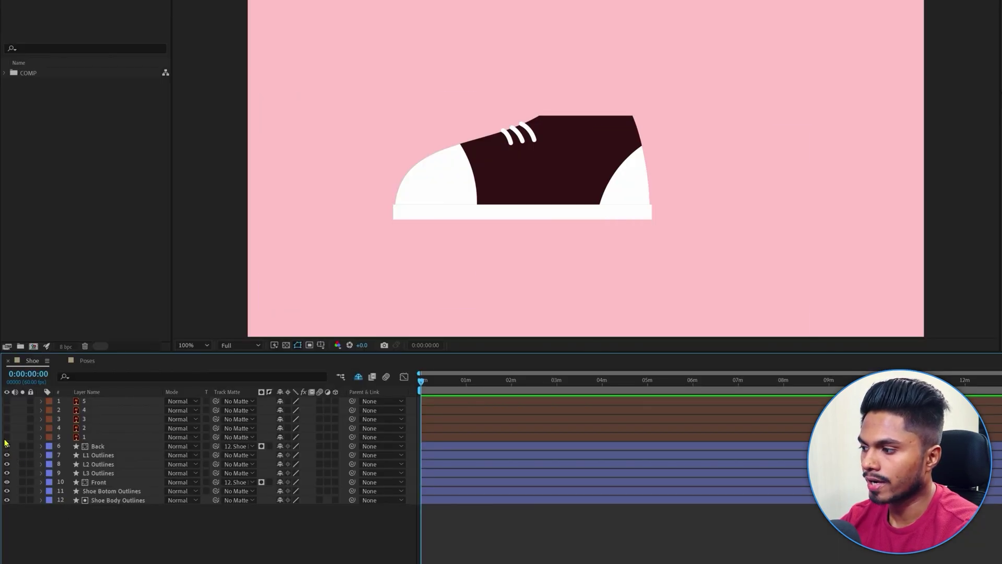
# Step: Show reference layer 1 to compare it with the rebuilt shoe, and hide it again
pyautogui.moveTo(7, 445); pyautogui.dragTo(8, 436)
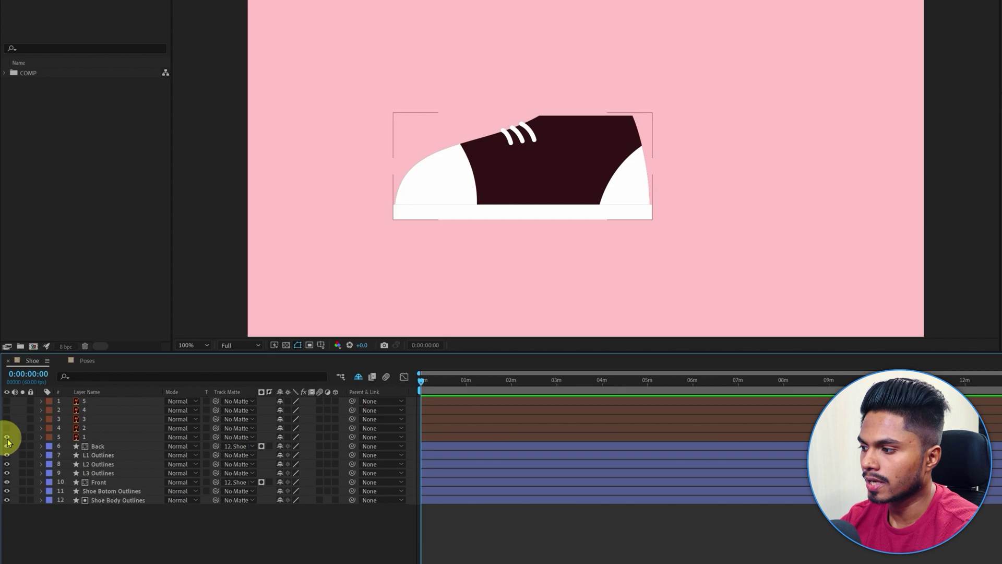
pyautogui.click(87, 439)
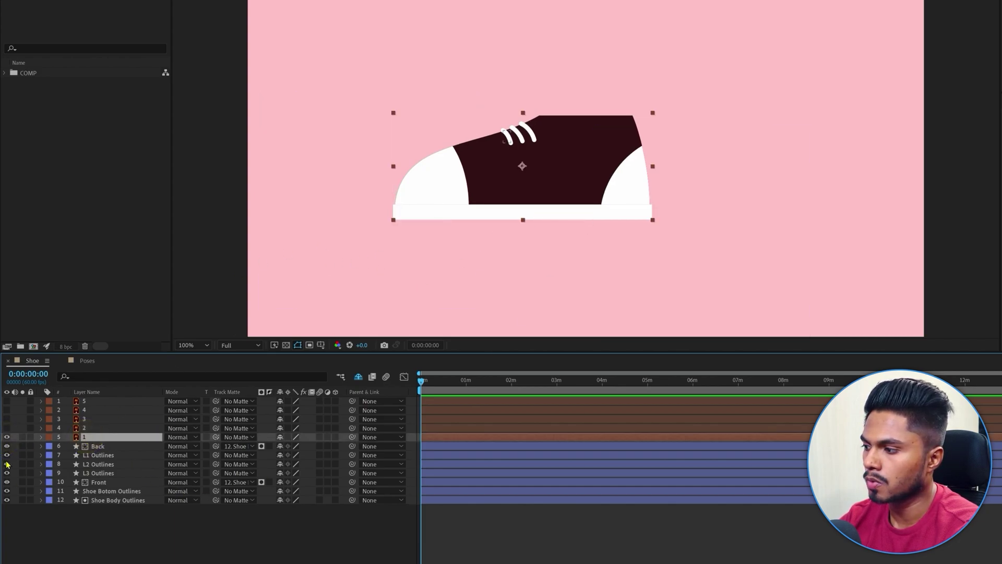
pyautogui.click(6, 439)
# Step: Select all shoe layers from Back to Shoe Body Outlines and expand all of their properties
pyautogui.moveTo(137, 538); pyautogui.dragTo(100, 445)
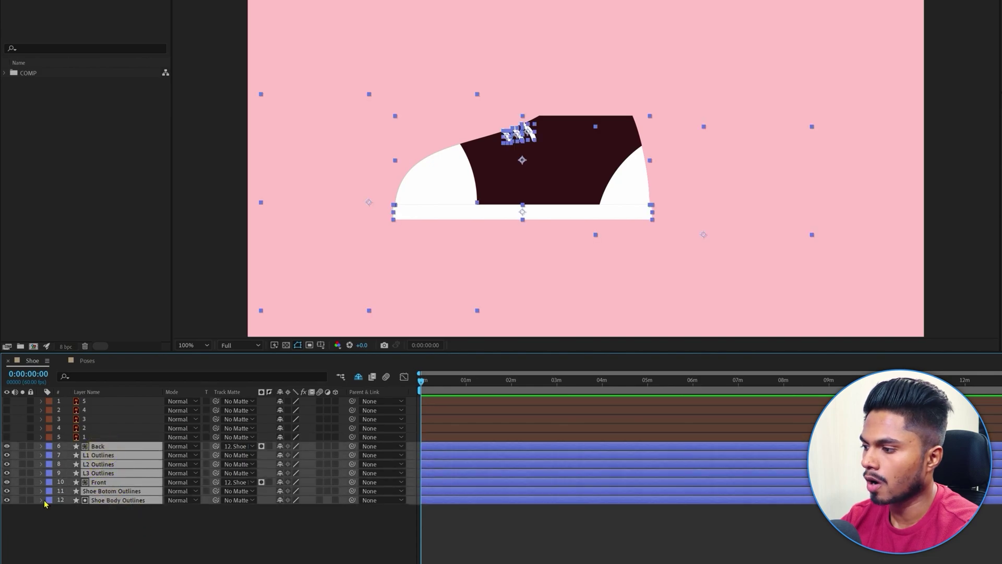
pyautogui.click(125, 528)
pyautogui.moveTo(138, 535); pyautogui.dragTo(87, 446)
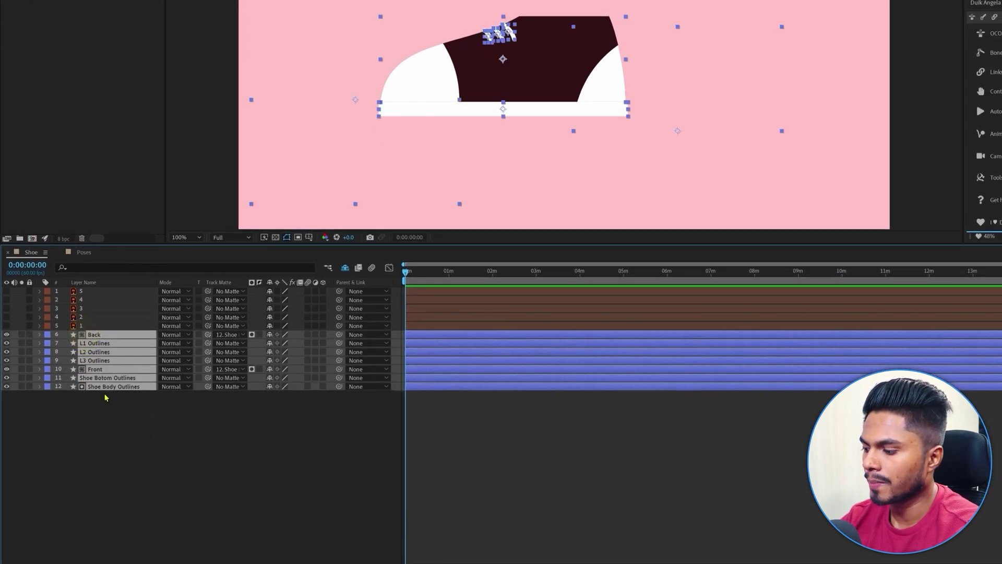
pyautogui.press('ctrl')
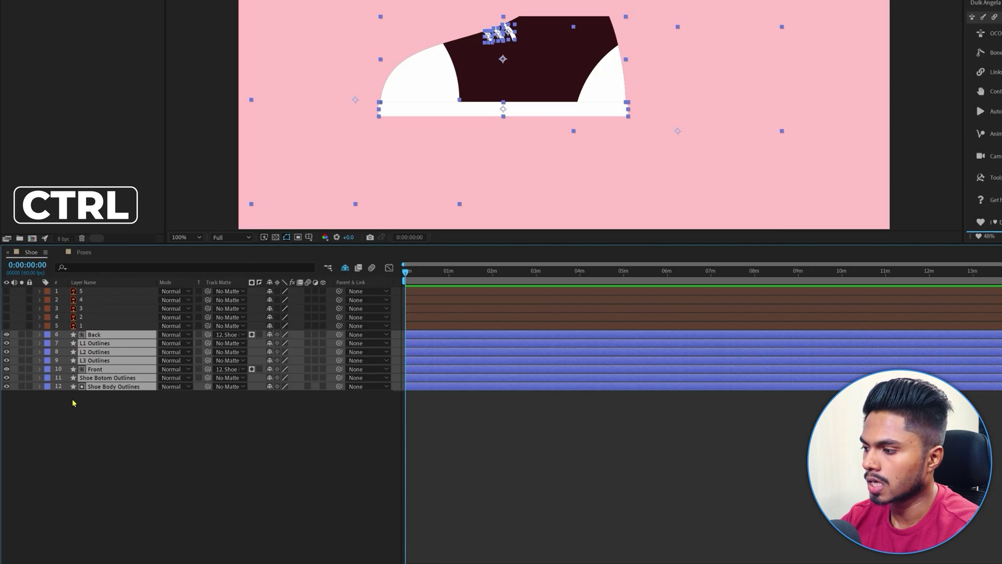
pyautogui.keyDown('ctrl'); pyautogui.click(39, 387); pyautogui.keyUp('ctrl')
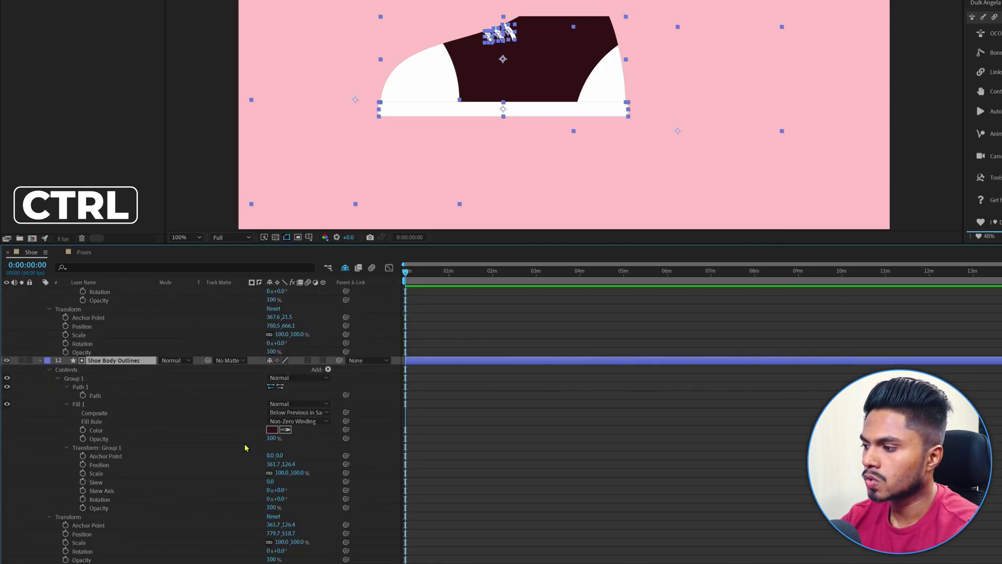
# Step: Add Path keyframes at time 0 for the Back, L1, L2 and L3 shapes
pyautogui.scroll(15, 245, 448)
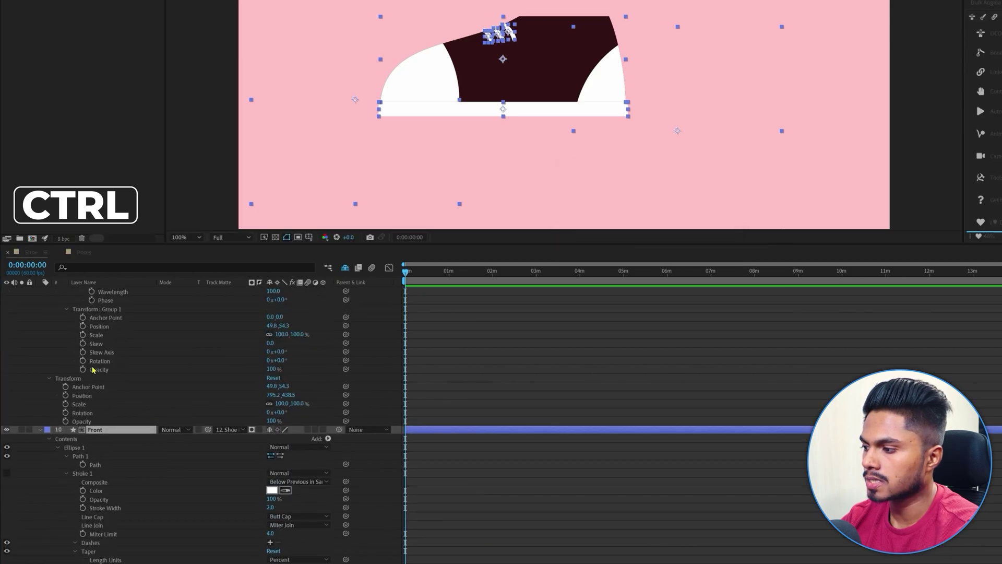
pyautogui.scroll(10, 172, 397)
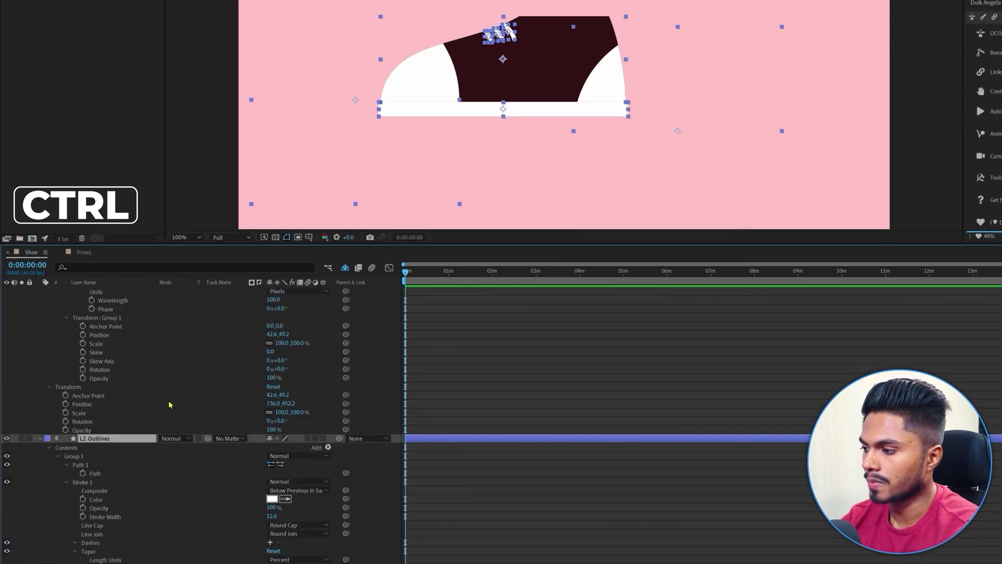
pyautogui.scroll(15, 169, 405)
pyautogui.click(82, 369)
pyautogui.scroll(-8, 140, 450)
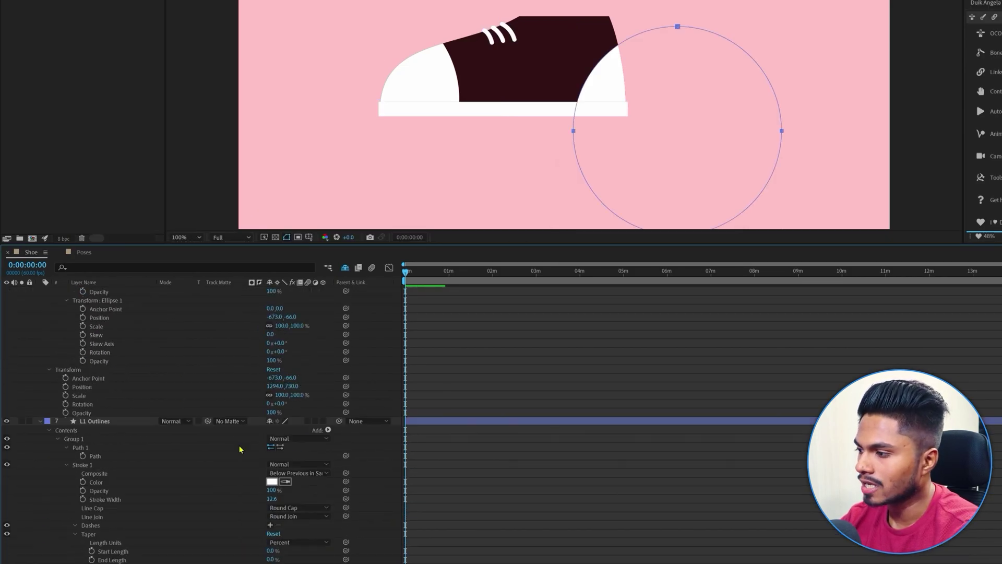
pyautogui.click(82, 455)
pyautogui.scroll(-17, 188, 461)
pyautogui.click(83, 386)
pyautogui.scroll(-13, 190, 427)
pyautogui.click(83, 422)
# Step: Add Path keyframes at time 0 for the Front, Shoe Botom and Shoe Body shapes
pyautogui.scroll(-1, 236, 446)
pyautogui.scroll(-9, 236, 446)
pyautogui.click(82, 507)
pyautogui.scroll(-16, 136, 496)
pyautogui.click(83, 462)
pyautogui.scroll(-7, 97, 483)
pyautogui.click(83, 490)
pyautogui.scroll(-4, 168, 504)
# Step: Deselect everything and show only the keyframed Path properties of the shoe layers
pyautogui.click(546, 313)
pyautogui.click(405, 395)
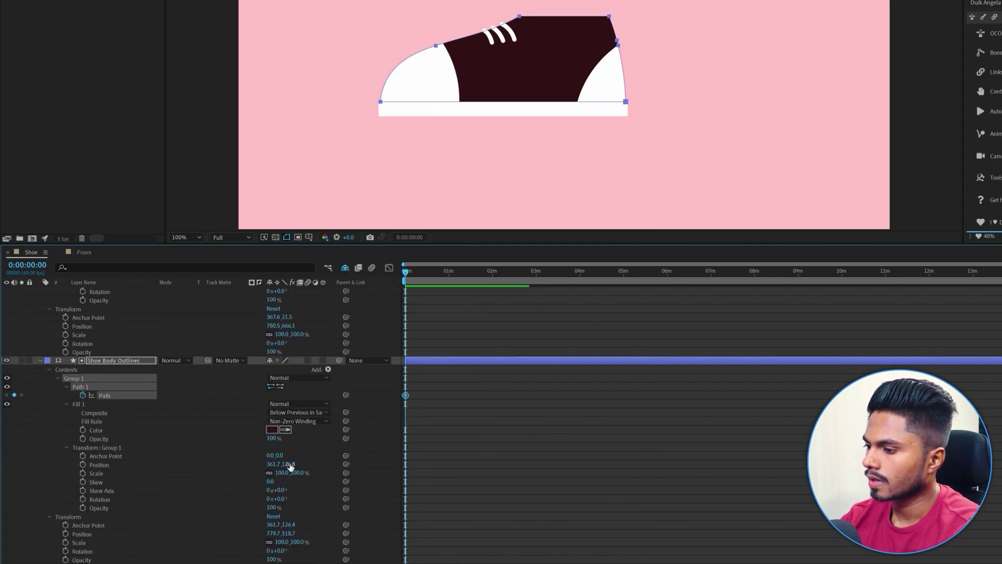
pyautogui.click(556, 324)
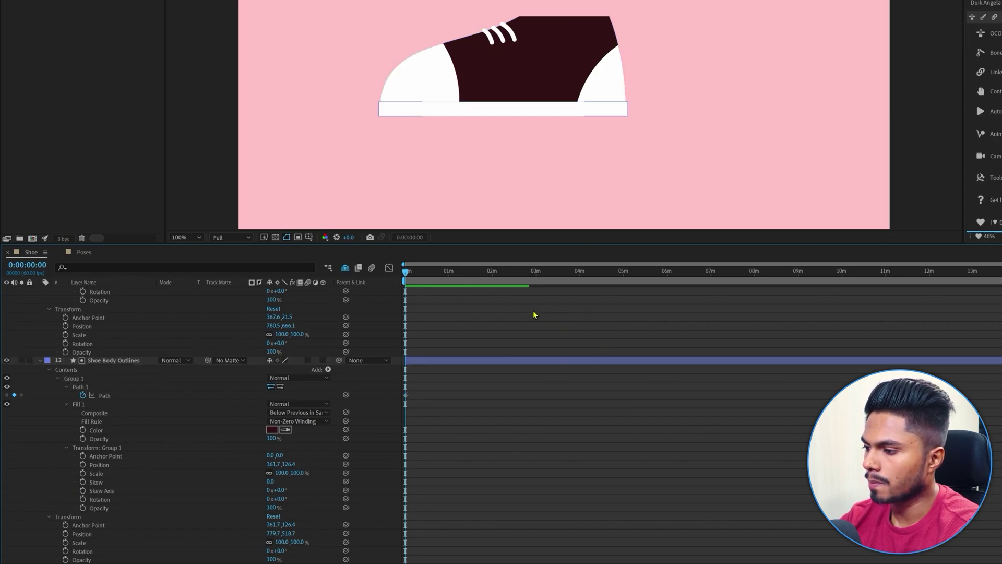
pyautogui.press('u')
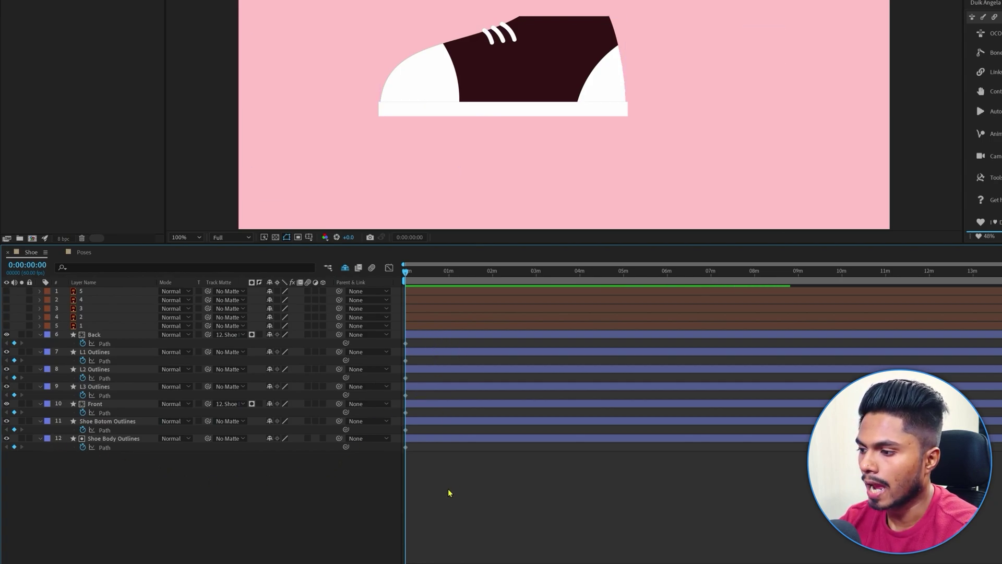
# Step: Add Path keyframes for every shoe layer, from Back to Shoe Body Outlines, at 0:00:00:05
pyautogui.click(35, 266)
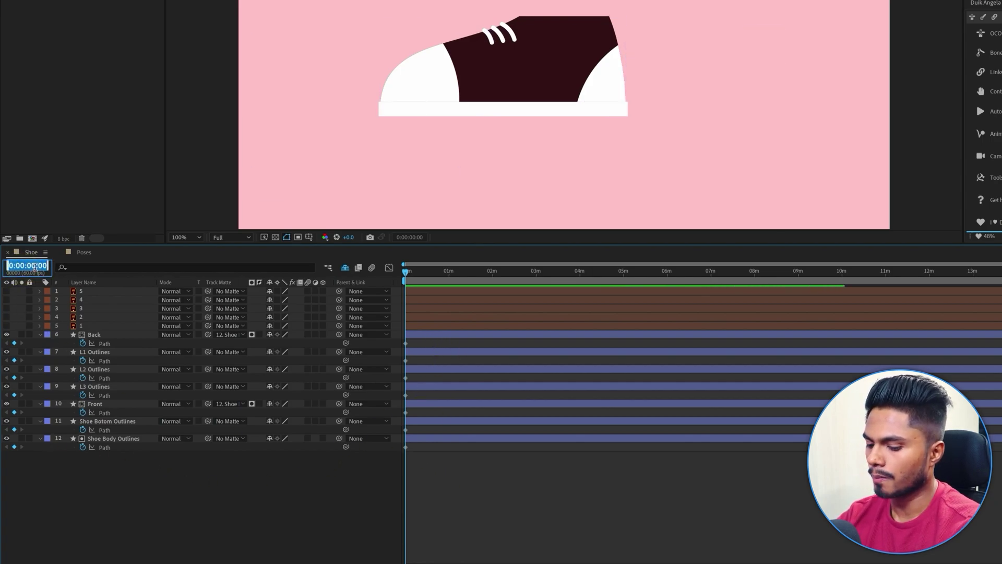
pyautogui.press('Return')
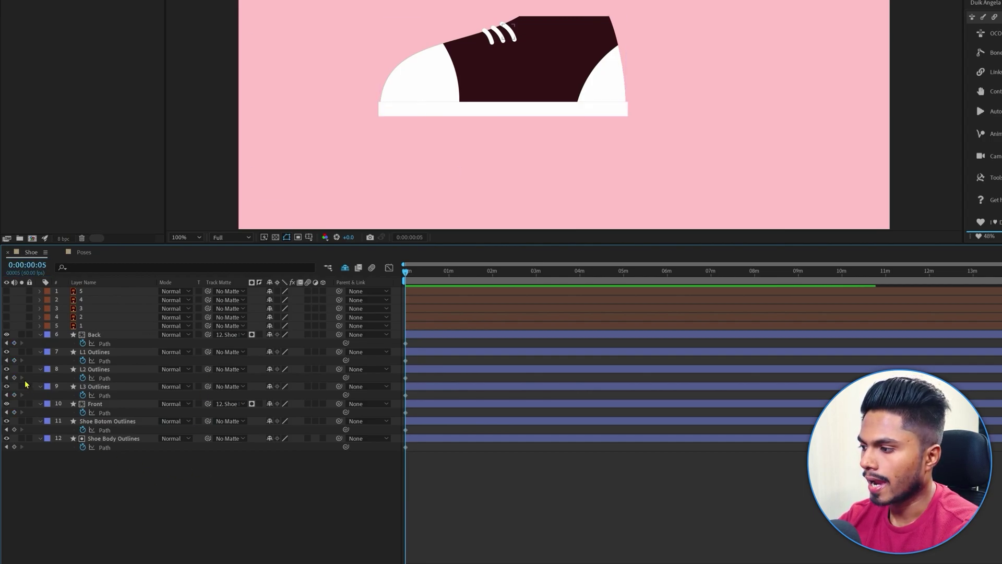
pyautogui.moveTo(14, 343); pyautogui.dragTo(15, 491)
pyautogui.click(39, 498)
# Step: Make reference layer 2 visible and set its opacity to 50%
pyautogui.click(91, 318)
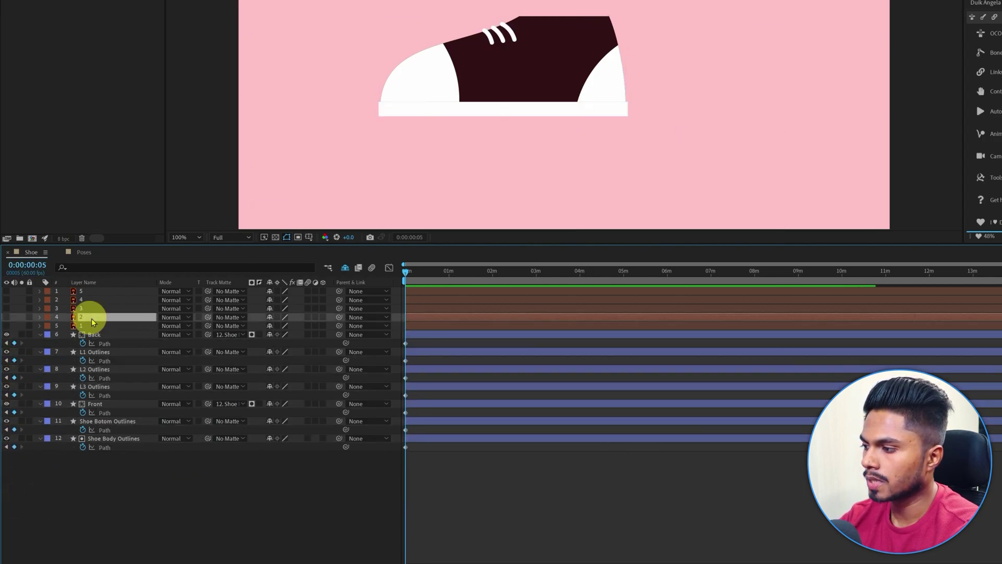
pyautogui.click(6, 317)
pyautogui.press('t')
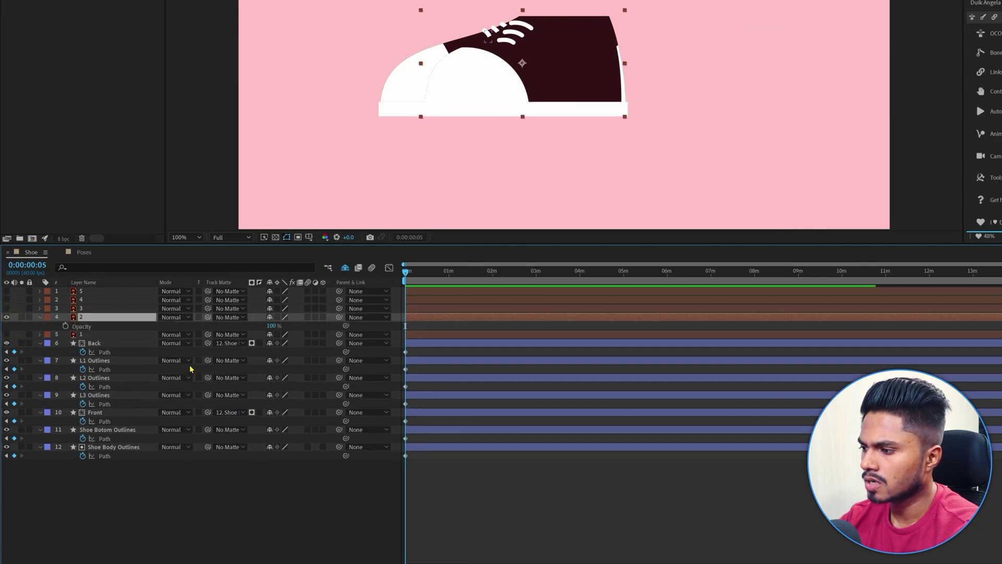
pyautogui.click(272, 326)
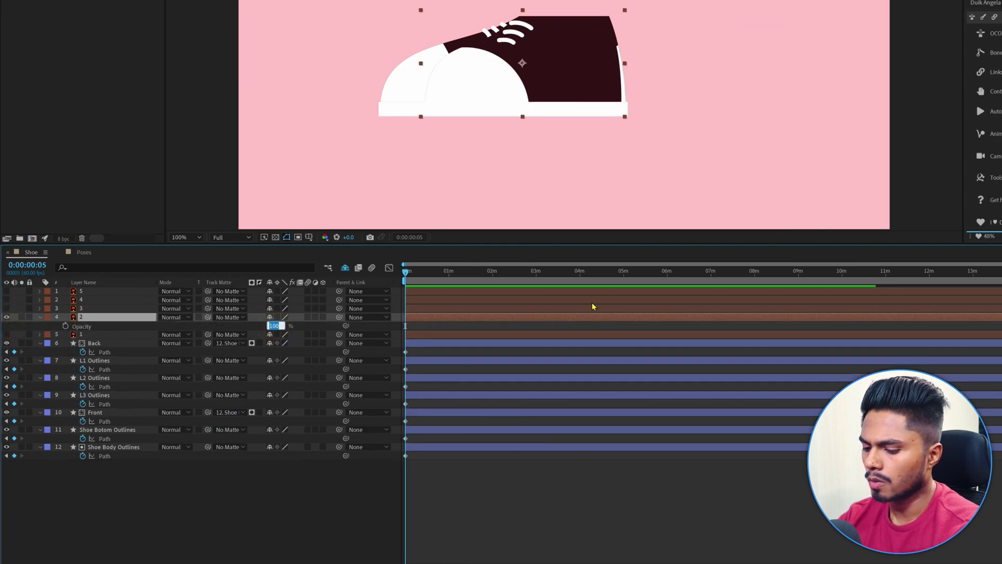
pyautogui.write('50')
pyautogui.press('Return')
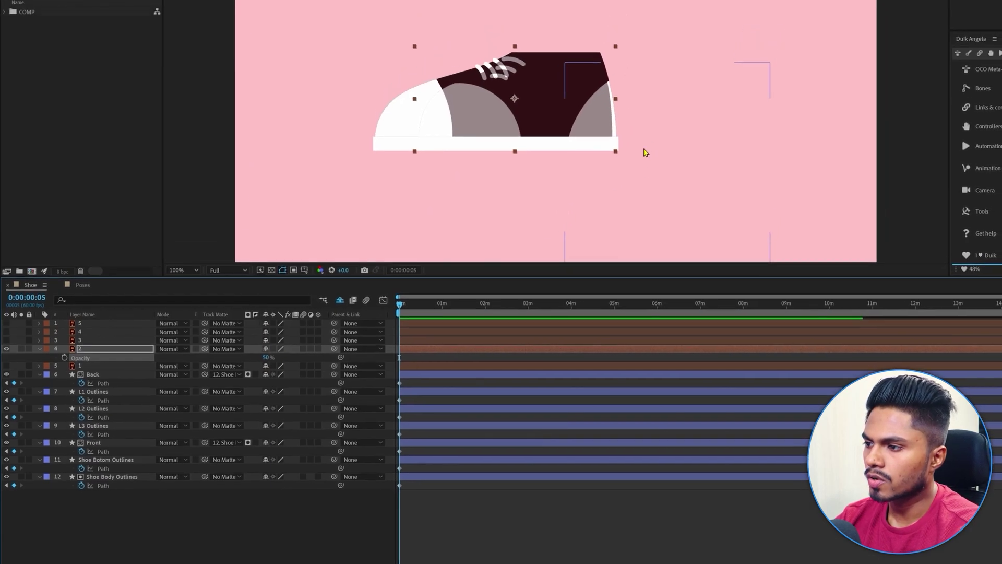
# Step: Reshape the toe side of the Shoe Body path at frame 5 to follow the shoe outline in reference layer 2
pyautogui.scroll(1, 649, 112)
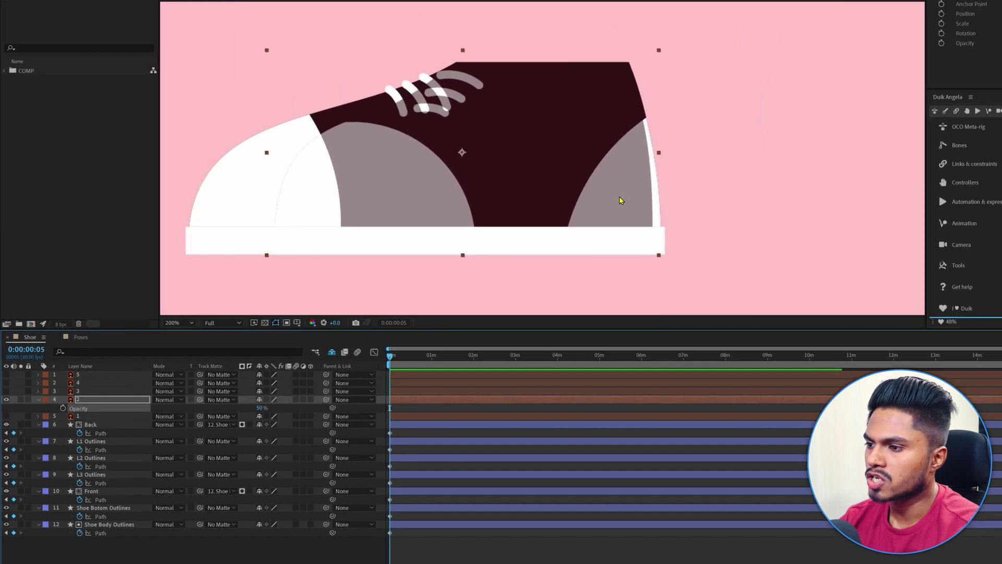
pyautogui.moveTo(622, 90); pyautogui.dragTo(691, 68)
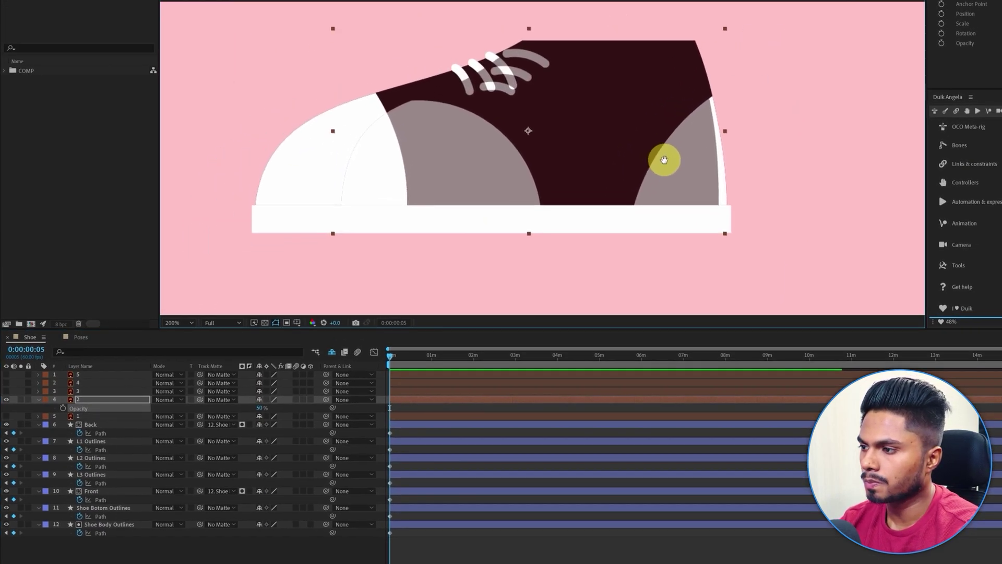
pyautogui.click(107, 524)
pyautogui.click(101, 532)
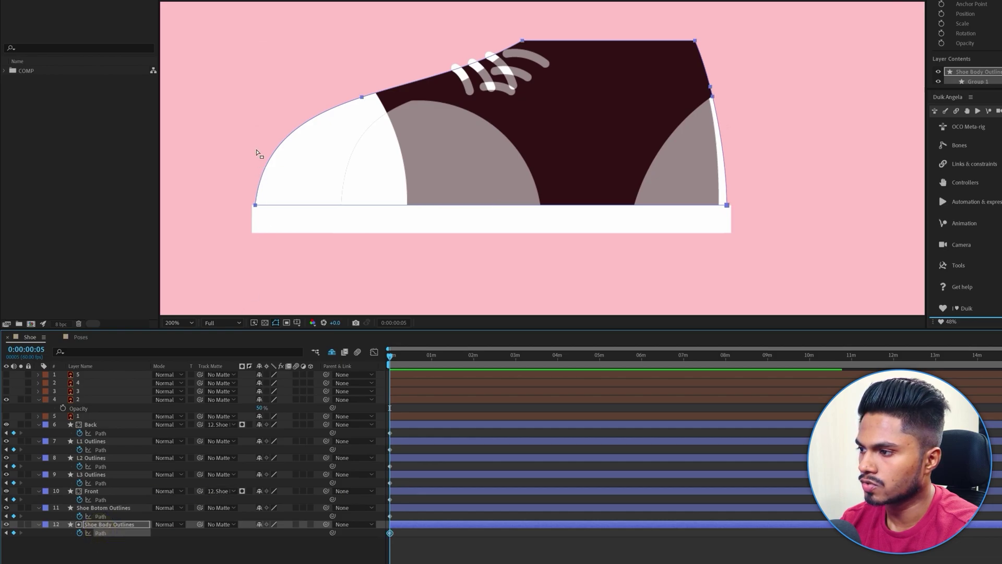
pyautogui.moveTo(217, 68); pyautogui.dragTo(387, 219)
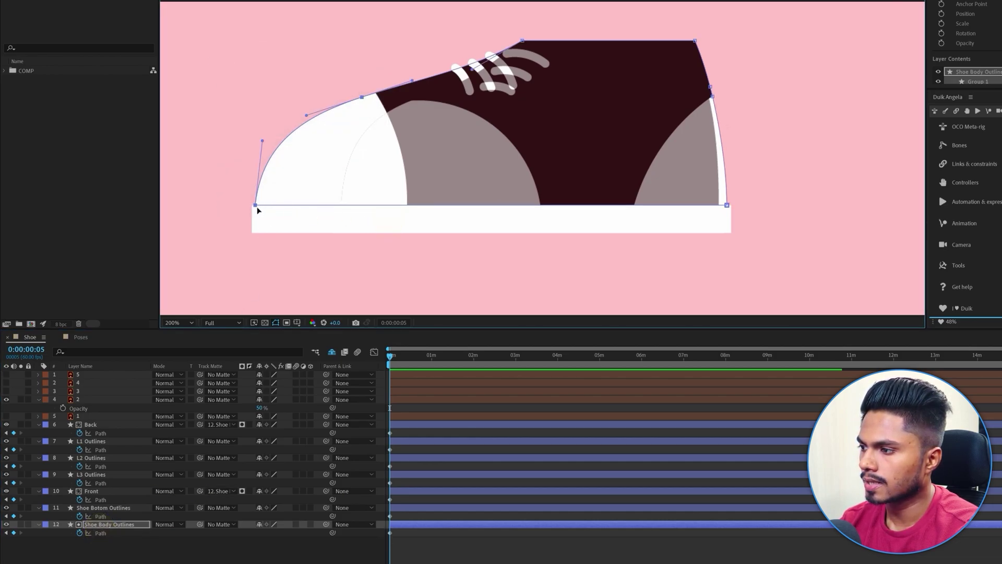
pyautogui.moveTo(256, 206); pyautogui.dragTo(342, 206)
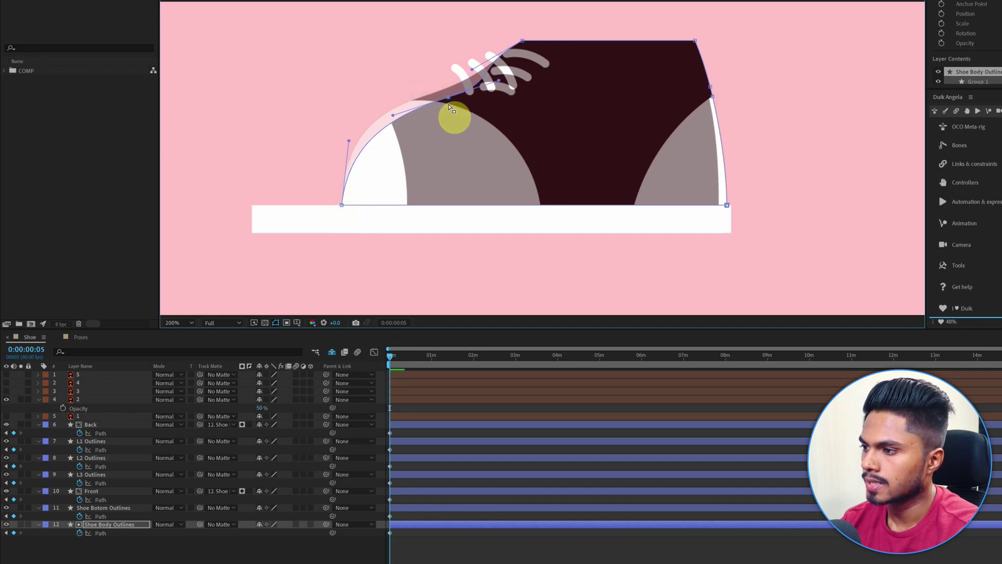
pyautogui.moveTo(448, 97); pyautogui.dragTo(423, 200)
pyautogui.scroll(1, 408, 131)
pyautogui.moveTo(454, 66); pyautogui.dragTo(429, 127)
# Step: Move the heel-side points of the Shoe Body path at frame 5 onto the heel edge of reference layer 2
pyautogui.moveTo(629, 124); pyautogui.dragTo(343, 4)
pyautogui.moveTo(637, 20); pyautogui.dragTo(579, 277)
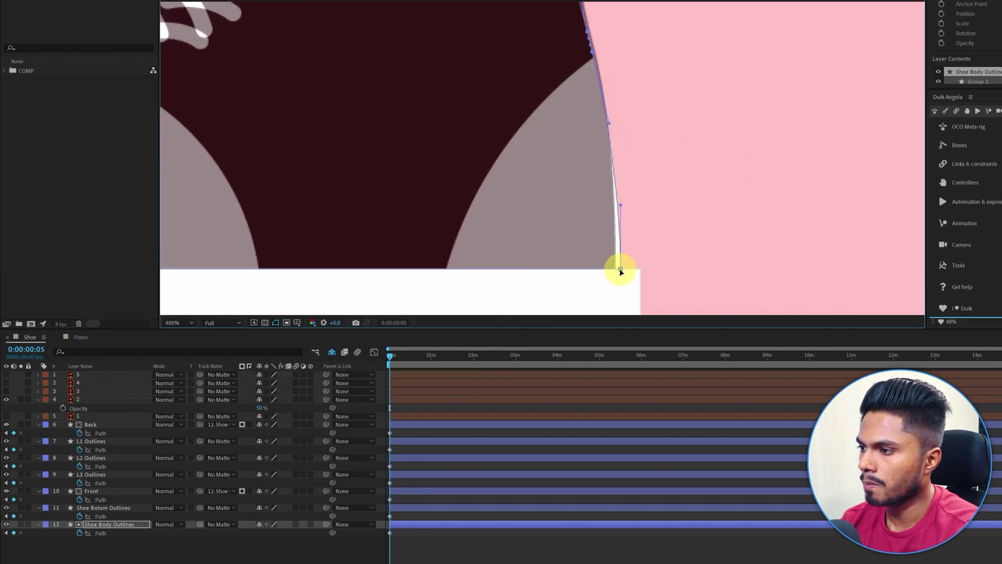
pyautogui.scroll(3, 574, 220)
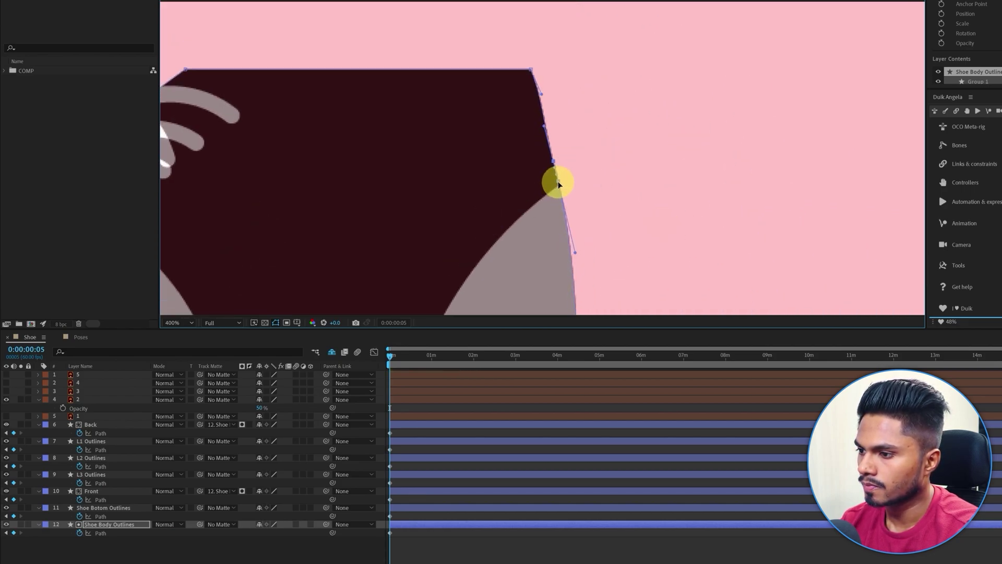
pyautogui.scroll(-2, 558, 182)
pyautogui.moveTo(606, 178); pyautogui.dragTo(708, 107)
pyautogui.scroll(1, 656, 154)
pyautogui.click(656, 155)
# Step: Shorten the Shoe Botom path at frame 5 so both ends line up with the sole of reference layer 2
pyautogui.moveTo(282, 125); pyautogui.dragTo(308, 168)
pyautogui.moveTo(293, 157); pyautogui.dragTo(341, 228)
pyautogui.moveTo(328, 183); pyautogui.dragTo(363, 246)
pyautogui.moveTo(722, 172); pyautogui.dragTo(756, 227)
pyautogui.scroll(1, 702, 242)
pyautogui.moveTo(774, 186); pyautogui.dragTo(760, 186)
pyautogui.scroll(-1, 568, 150)
pyautogui.moveTo(568, 150); pyautogui.dragTo(608, 219)
# Step: Reposition the Front circle path at frame 5 over the toe cap of reference layer 2
pyautogui.click(365, 204)
pyautogui.scroll(-1, 449, 215)
pyautogui.doubleClick(458, 186)
pyautogui.moveTo(376, 174); pyautogui.dragTo(457, 223)
pyautogui.moveTo(421, 176); pyautogui.dragTo(424, 173)
# Step: Move the Back circle path at frame 5 away from the heel, clear of the shoe body
pyautogui.click(100, 433)
pyautogui.hotkey('ctrl', 't')
pyautogui.moveTo(659, 177); pyautogui.dragTo(704, 177)
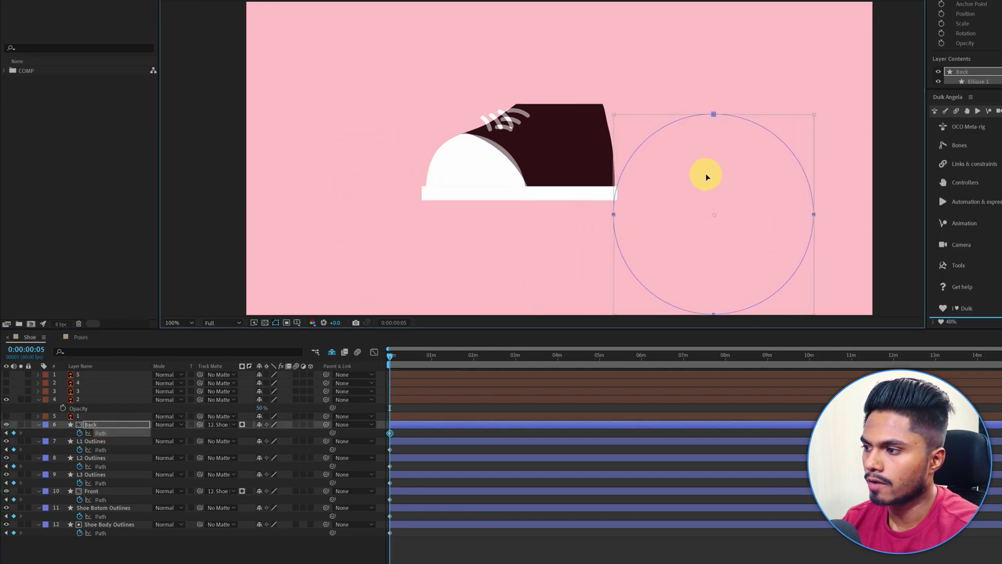
pyautogui.hotkey('ctrl', 'z')
pyautogui.hotkey('ctrl', 'z')
pyautogui.hotkey('ctrl', 'z')
pyautogui.hotkey('ctrl', 'z')
pyautogui.hotkey('ctrl', 'z')
pyautogui.hotkey('ctrl', 'z')
pyautogui.hotkey('ctrl', 'z')
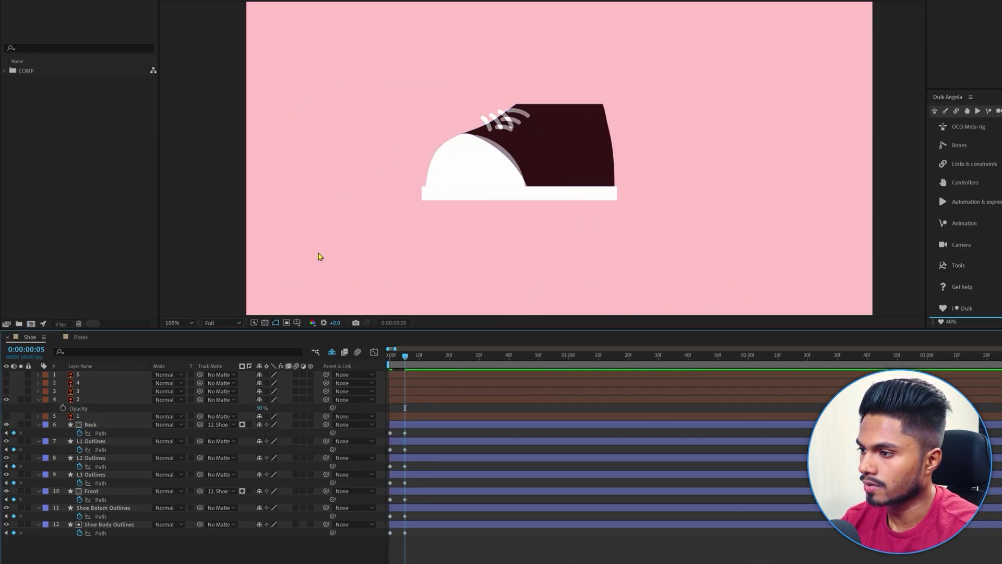
# Step: Reshape the L3 lace path at frame 5 to cover the uppermost lace of reference layer 2
pyautogui.scroll(5, 470, 115)
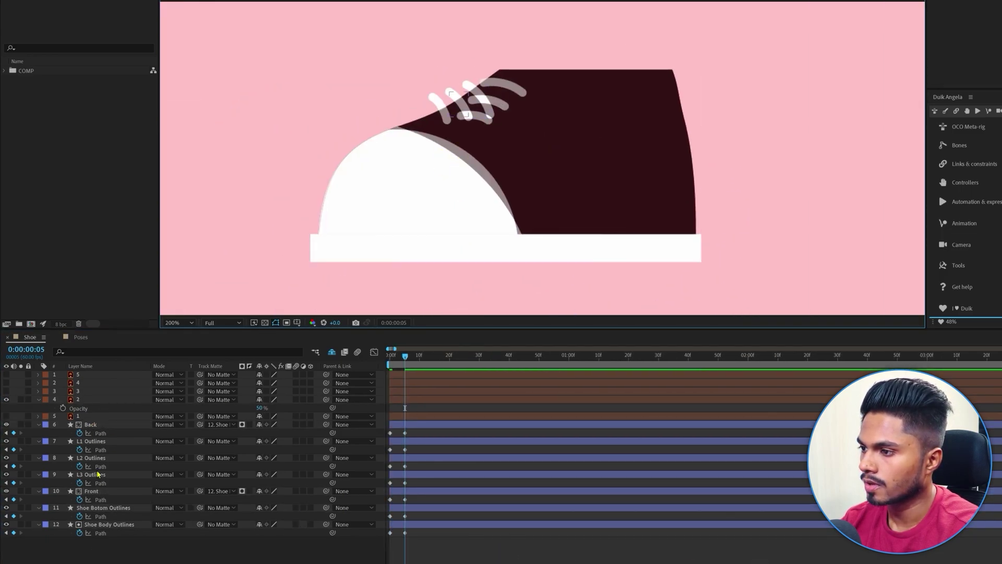
pyautogui.click(485, 120)
pyautogui.moveTo(489, 126); pyautogui.dragTo(491, 107)
pyautogui.moveTo(569, 121); pyautogui.dragTo(568, 140)
pyautogui.moveTo(510, 111); pyautogui.dragTo(510, 126)
pyautogui.press('Return')
pyautogui.click(566, 150)
pyautogui.moveTo(567, 152); pyautogui.dragTo(570, 160)
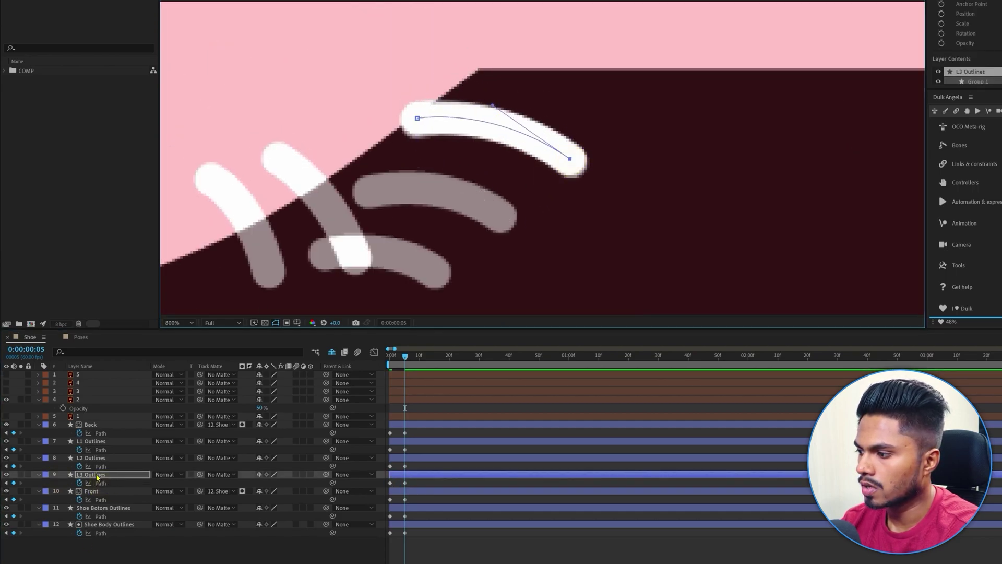
# Step: Move and bend the L2 lace path at frame 5 onto the middle lace of reference layer 2
pyautogui.click(99, 467)
pyautogui.doubleClick(354, 259)
pyautogui.moveTo(360, 263); pyautogui.dragTo(383, 219)
pyautogui.moveTo(351, 204)
pyautogui.mouseDown()
pyautogui.moveTo(462, 196)
pyautogui.moveTo(499, 214)
pyautogui.mouseUp()
pyautogui.click(105, 467)
pyautogui.moveTo(430, 182); pyautogui.dragTo(427, 173)
# Step: Fit the L1 lace path at frame 5 to the lowest lace of reference layer 2 and deselect everything
pyautogui.click(100, 450)
pyautogui.doubleClick(251, 238)
pyautogui.moveTo(251, 239)
pyautogui.mouseDown()
pyautogui.moveTo(367, 296)
pyautogui.moveTo(384, 264)
pyautogui.mouseUp()
pyautogui.moveTo(384, 312); pyautogui.dragTo(447, 237)
pyautogui.scroll(-2, 447, 237)
pyautogui.click(273, 544)
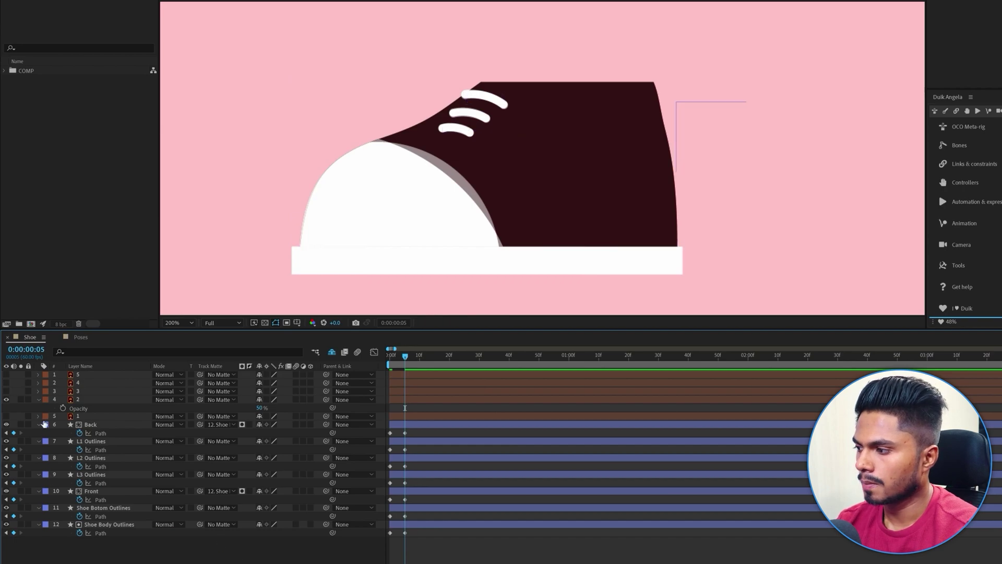
# Step: Add Path keyframes for all shoe layers at 0:00:00:10, leaving no keyframes selected
pyautogui.click(35, 353)
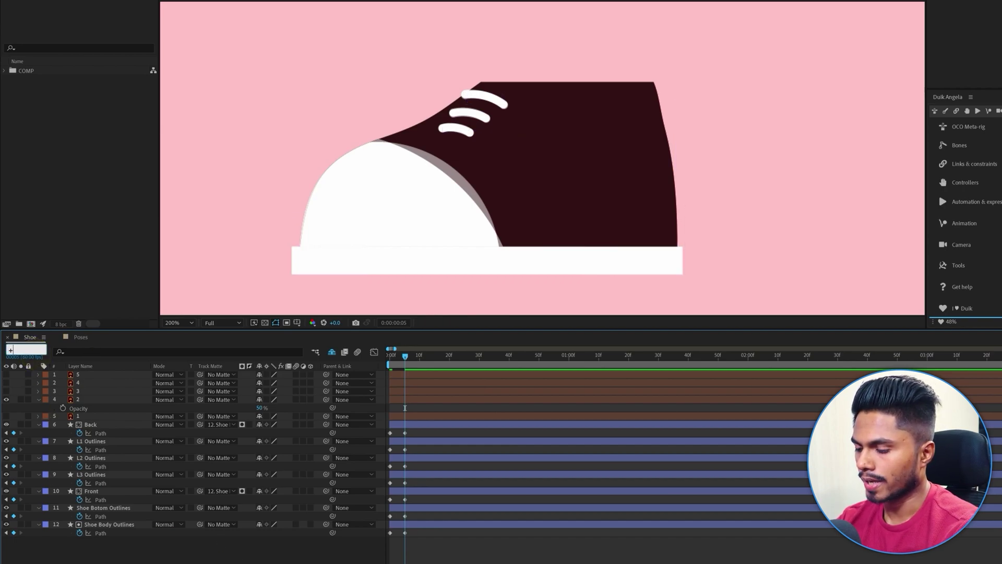
pyautogui.press('Return')
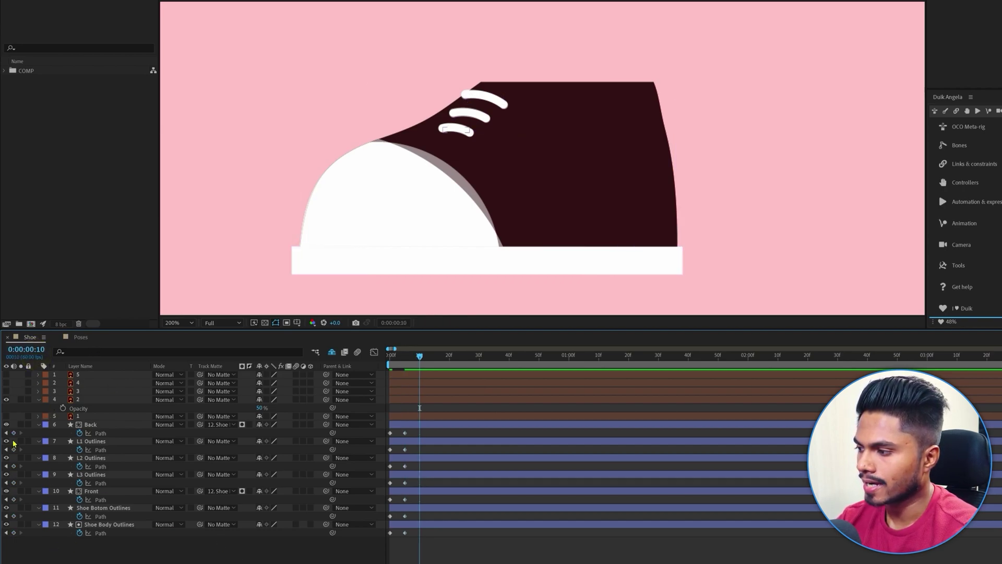
pyautogui.moveTo(14, 432); pyautogui.dragTo(22, 555)
pyautogui.click(23, 555)
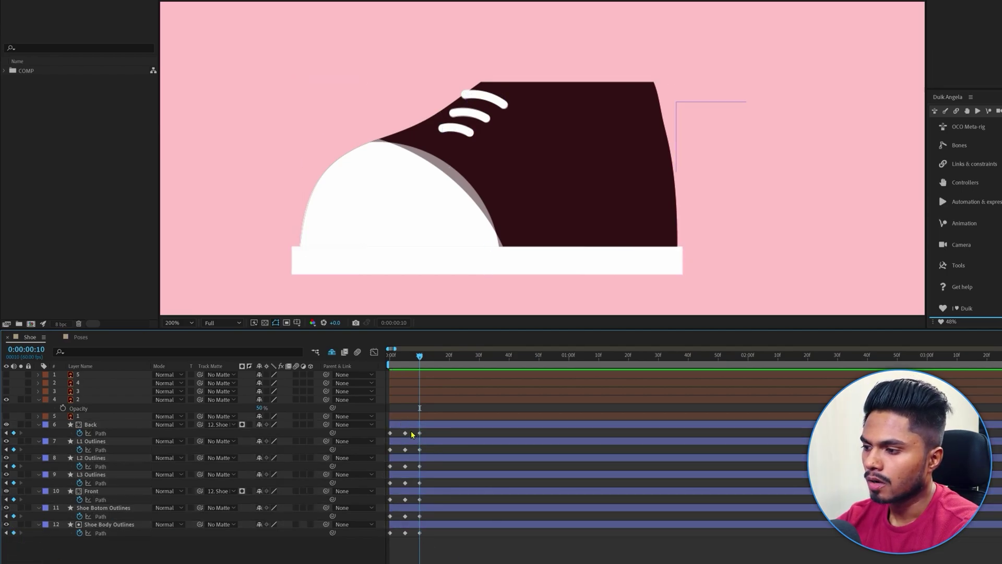
pyautogui.moveTo(412, 434); pyautogui.dragTo(394, 542)
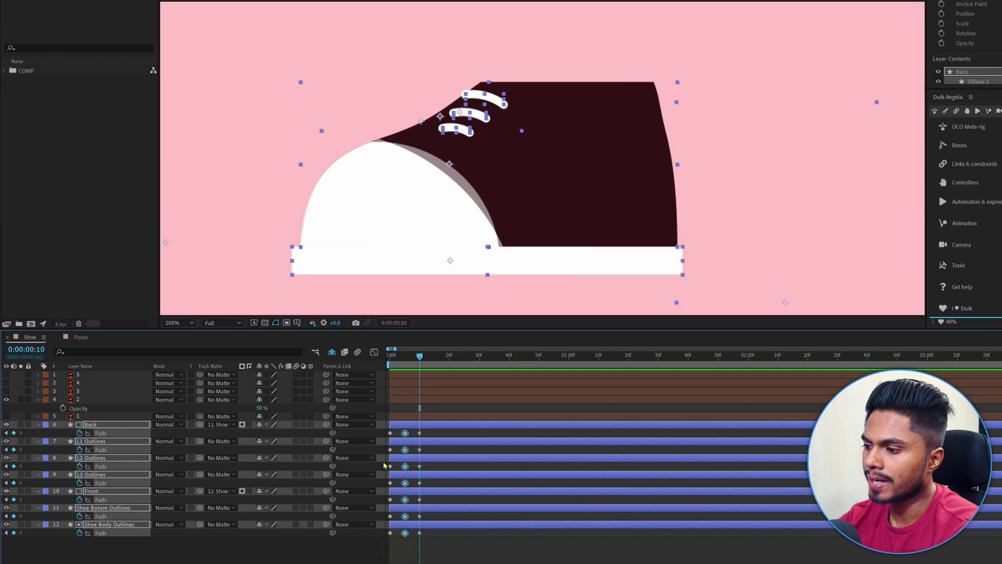
pyautogui.click(430, 436)
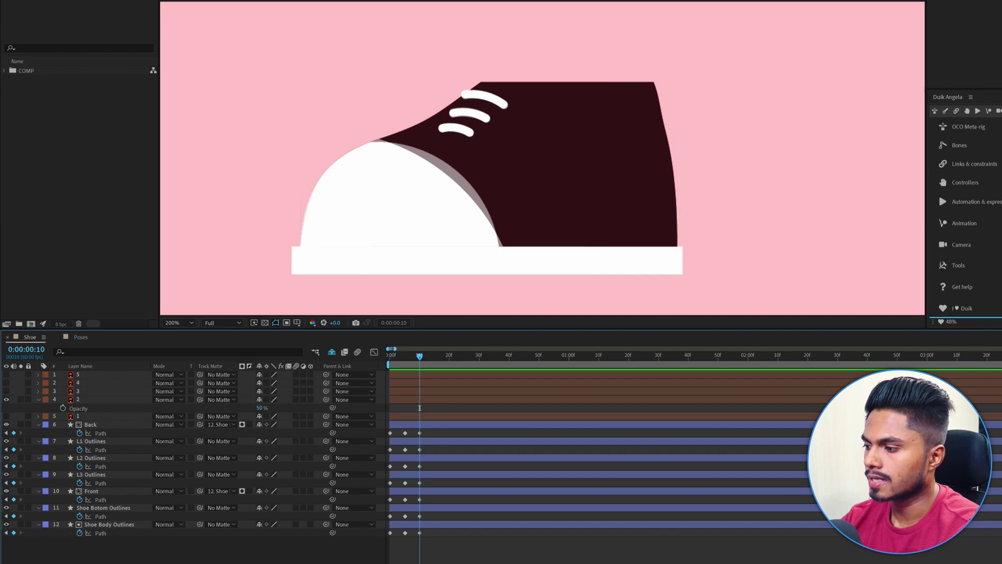
# Step: Hide reference layer 2, show reference layer 3 and set layer 3's opacity to 50%
pyautogui.click(77, 400)
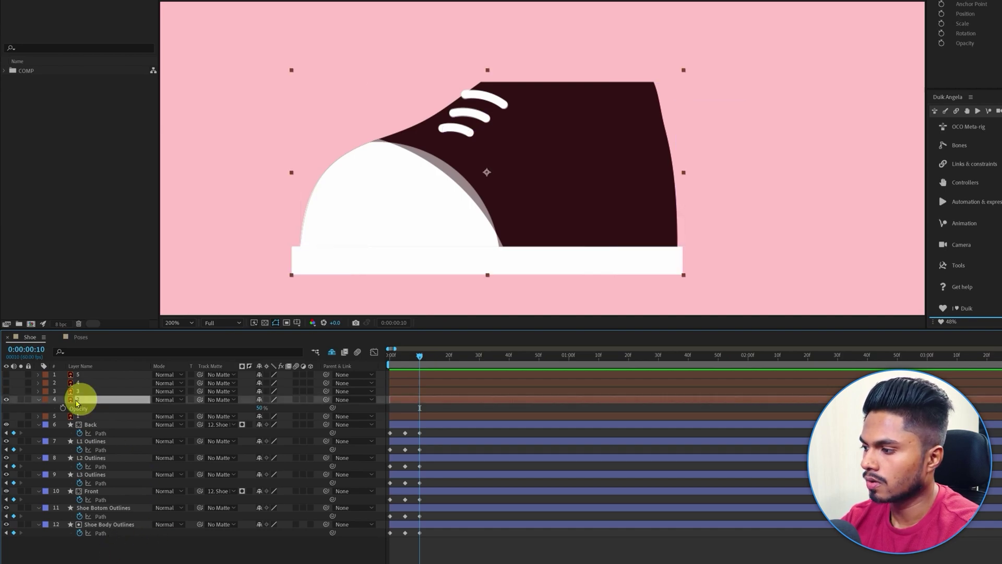
pyautogui.click(4, 396)
pyautogui.click(6, 391)
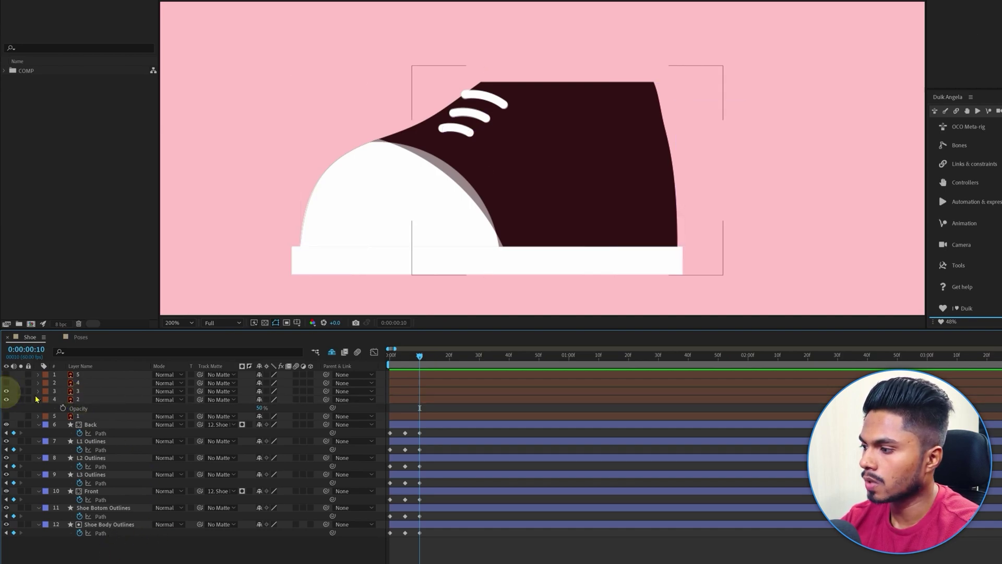
pyautogui.click(7, 399)
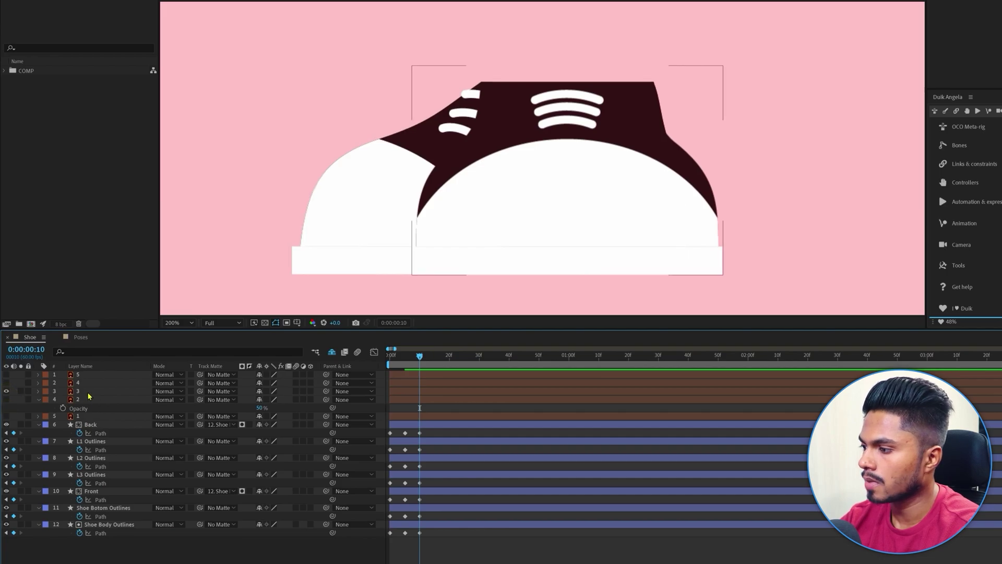
pyautogui.click(88, 392)
pyautogui.write('t')
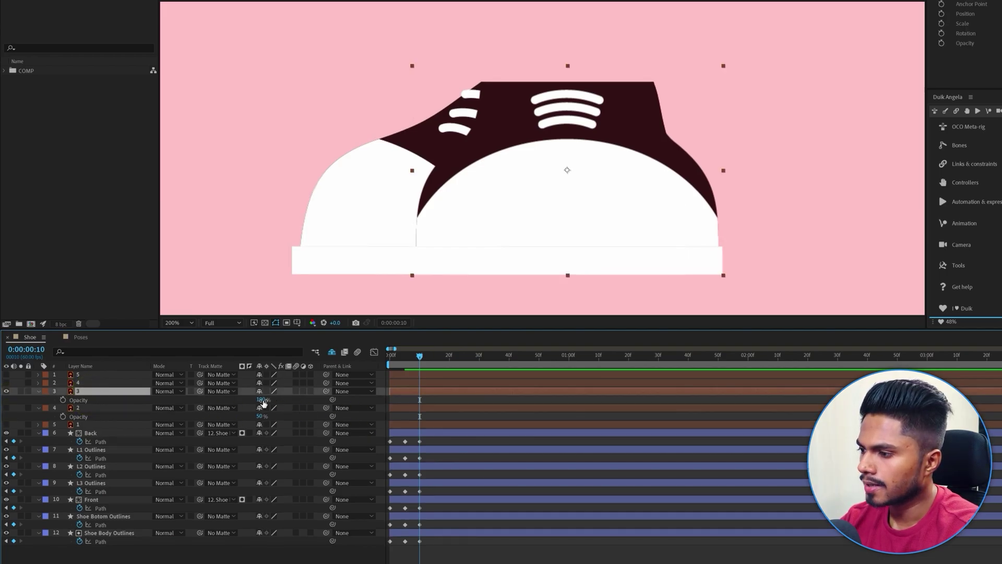
pyautogui.write('50')
pyautogui.press('Return')
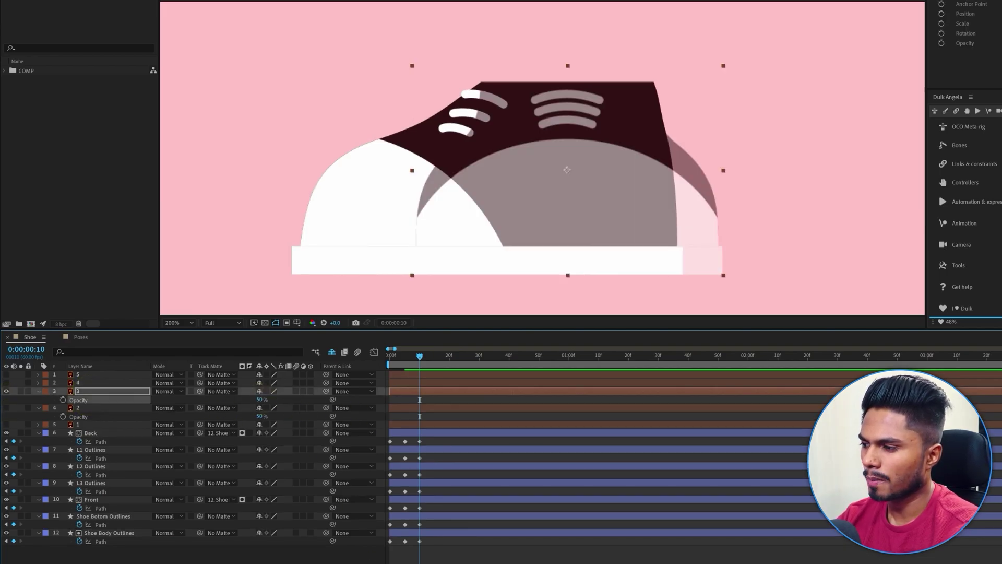
# Step: Reshape the toe side of the Shoe Body path at frame 10 to match the outline of reference layer 3
pyautogui.press('F2')
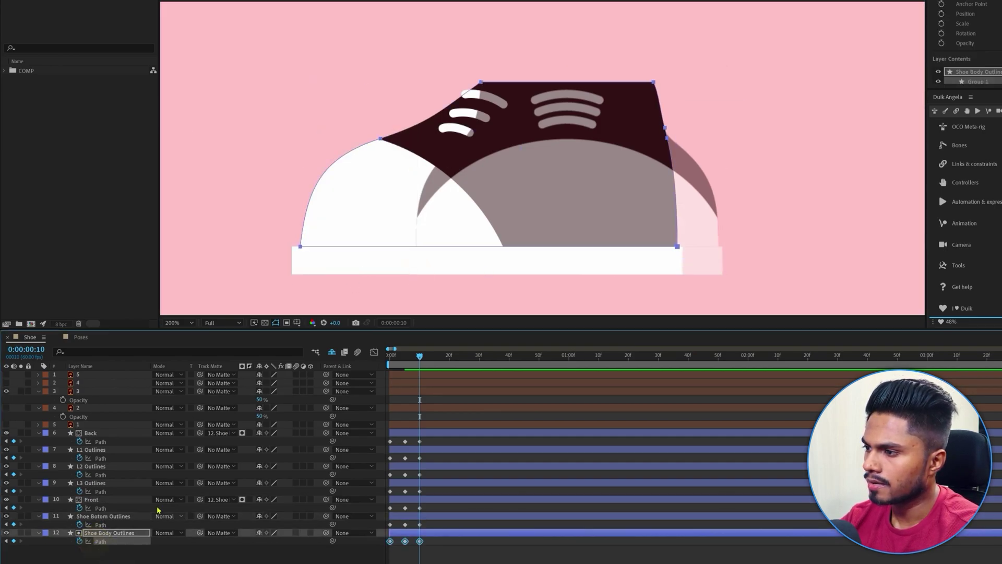
pyautogui.hotkey('ctrl', 'z')
pyautogui.hotkey('ctrl', 'shift', 'z')
pyautogui.click(100, 541)
pyautogui.moveTo(396, 119); pyautogui.dragTo(417, 246)
pyautogui.scroll(1, 531, 94)
pyautogui.moveTo(460, 184); pyautogui.dragTo(397, 184)
pyautogui.moveTo(387, 203); pyautogui.dragTo(416, 139)
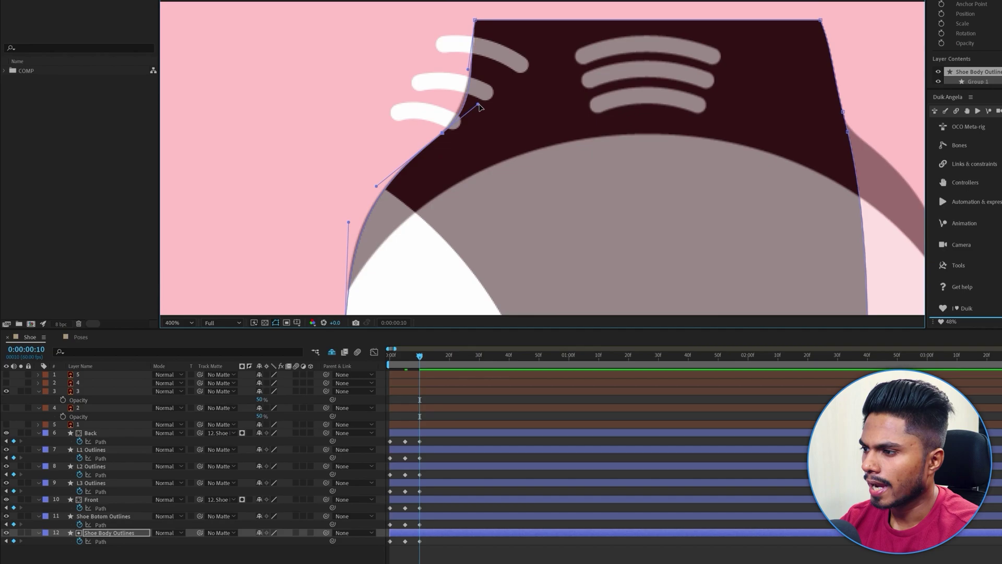
pyautogui.moveTo(478, 107); pyautogui.dragTo(373, 188)
pyautogui.scroll(-2, 578, 96)
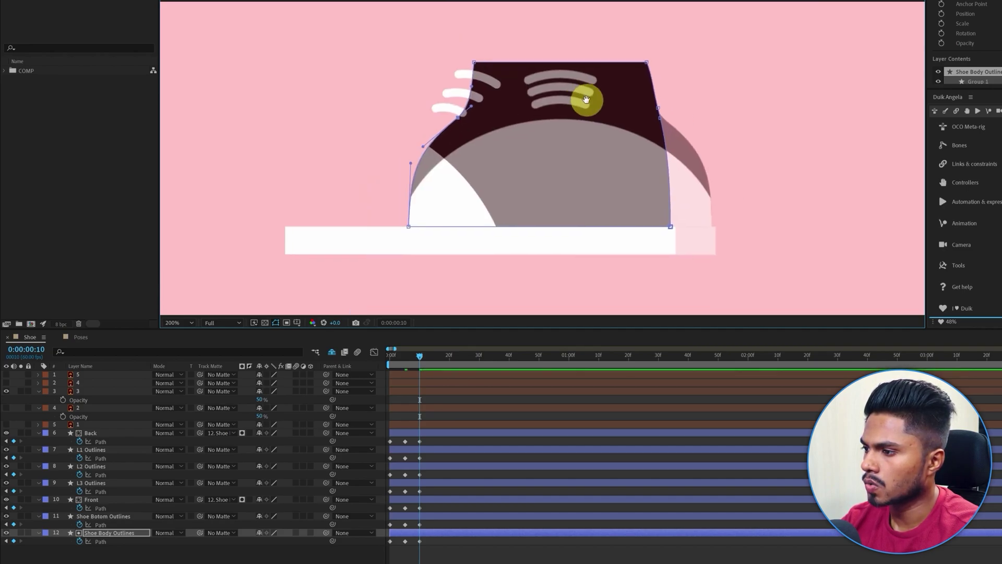
# Step: Move the heel corner of the Shoe Body path at frame 10 onto layer 3's heel and curve the edge outward
pyautogui.scroll(2, 621, 112)
pyautogui.moveTo(605, 247); pyautogui.dragTo(682, 246)
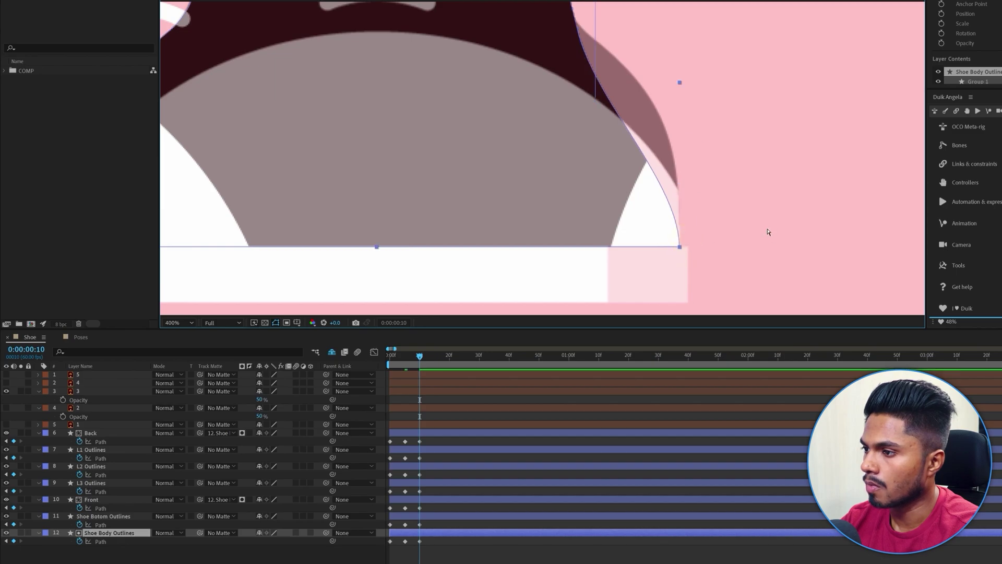
pyautogui.scroll(3, 712, 273)
pyautogui.moveTo(565, 164); pyautogui.dragTo(546, 139)
pyautogui.scroll(2, 663, 217)
pyautogui.scroll(1, 555, 125)
pyautogui.scroll(-3, 571, 194)
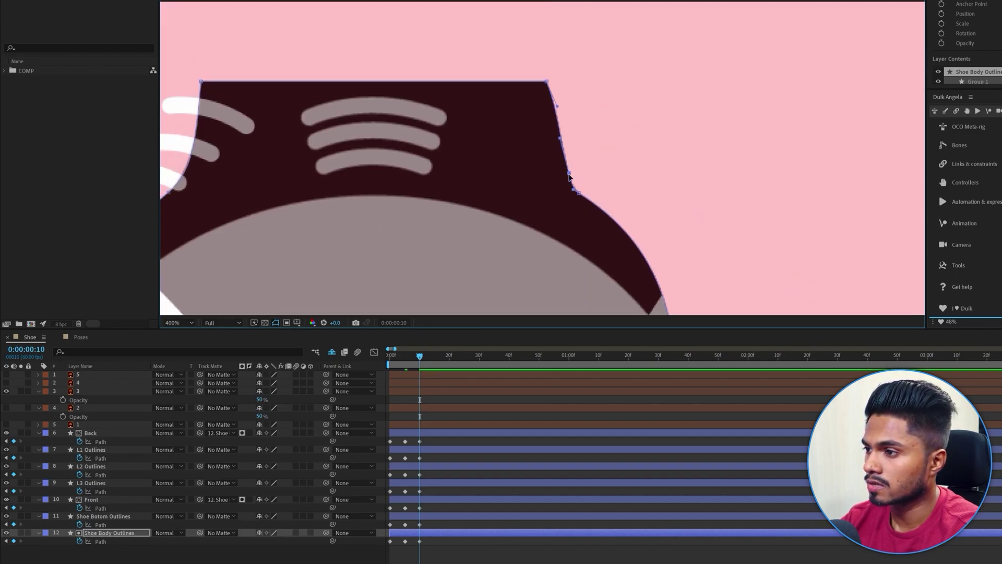
# Step: Refine the ankle points and curve handles of the Shoe Body path at frame 10, and deselect the layer
pyautogui.moveTo(574, 185); pyautogui.dragTo(564, 121)
pyautogui.scroll(1, 573, 160)
pyautogui.moveTo(603, 220); pyautogui.dragTo(599, 217)
pyautogui.scroll(-1, 666, 183)
pyautogui.moveTo(676, 199); pyautogui.dragTo(635, 132)
pyautogui.moveTo(564, 114); pyautogui.dragTo(508, 151)
pyautogui.moveTo(634, 193); pyautogui.dragTo(636, 193)
pyautogui.scroll(-2, 596, 194)
pyautogui.scroll(2, 596, 194)
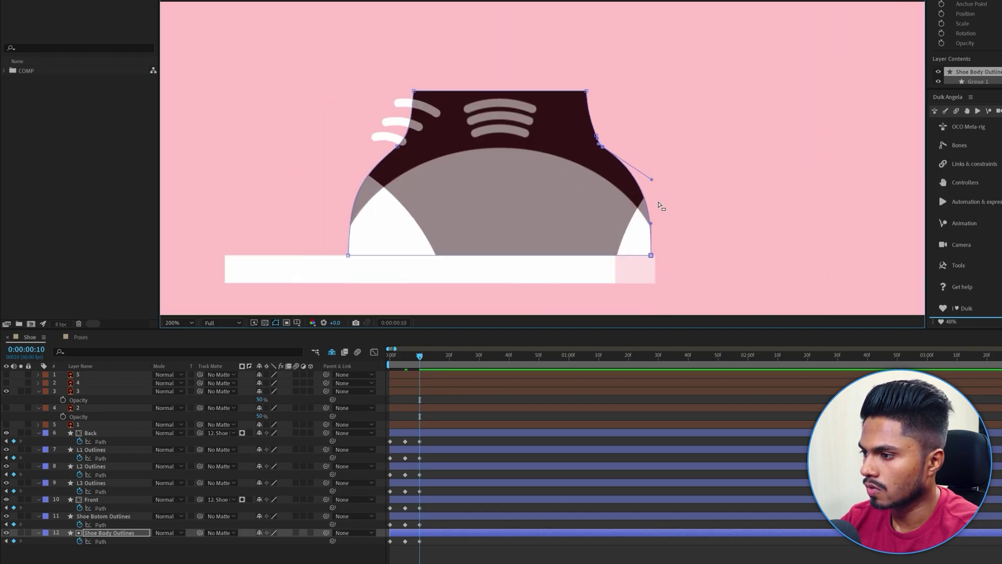
pyautogui.click(588, 561)
# Step: Move the L2 Outlines lace path at frame 10 onto the middle lace of reference layer 3
pyautogui.click(101, 441)
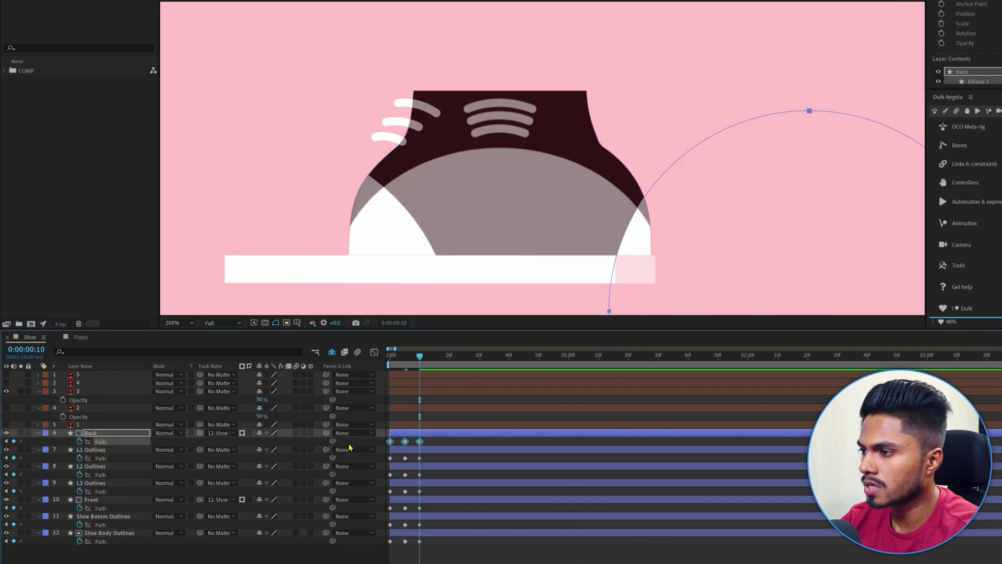
pyautogui.click(100, 474)
pyautogui.scroll(2, 398, 184)
pyautogui.scroll(-1, 434, 184)
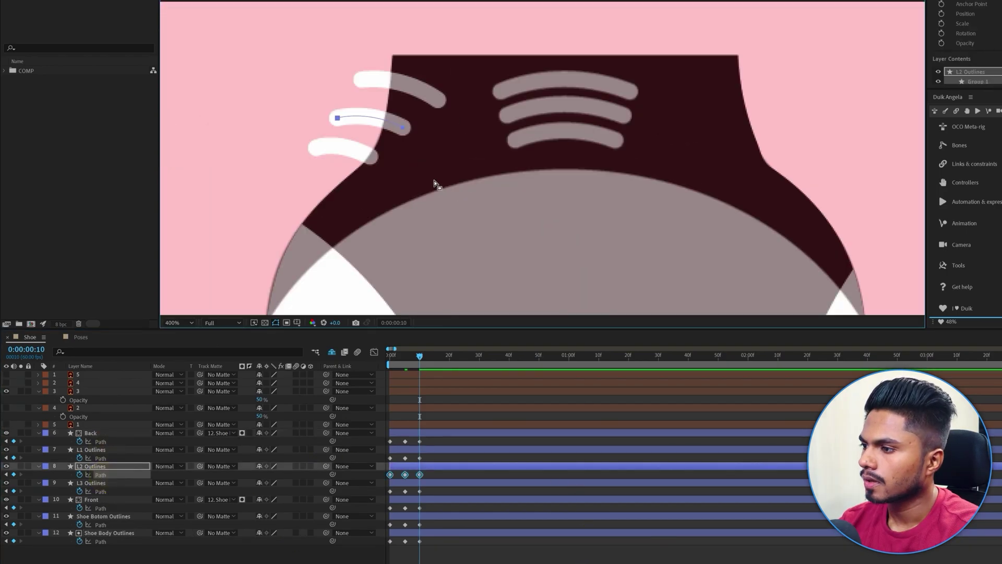
pyautogui.doubleClick(404, 130)
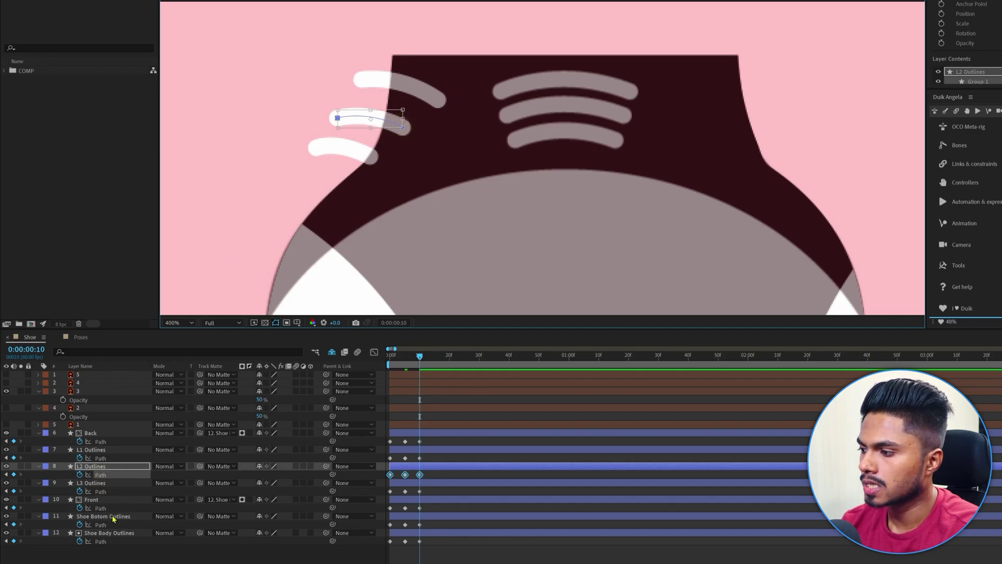
pyautogui.click(100, 475)
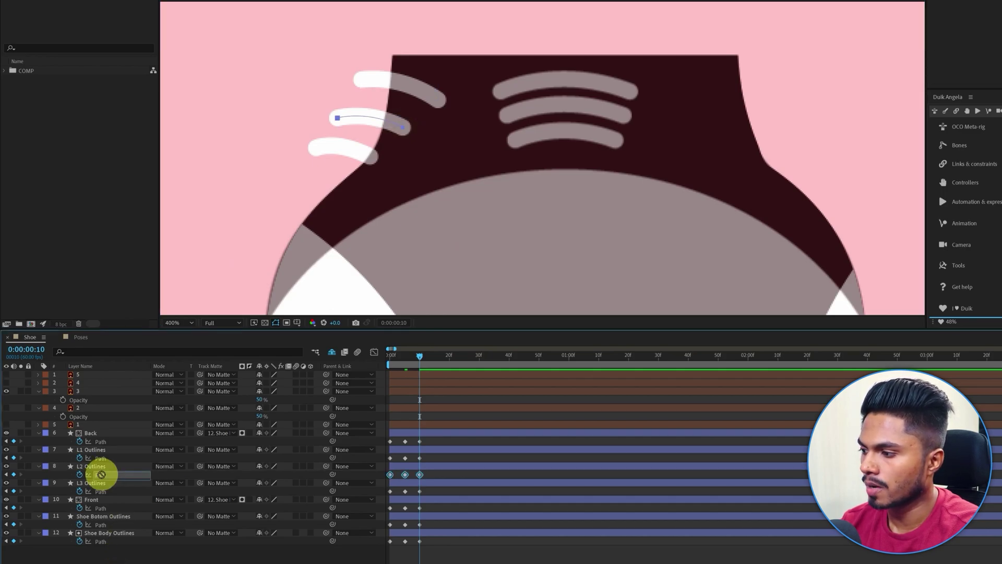
pyautogui.doubleClick(405, 133)
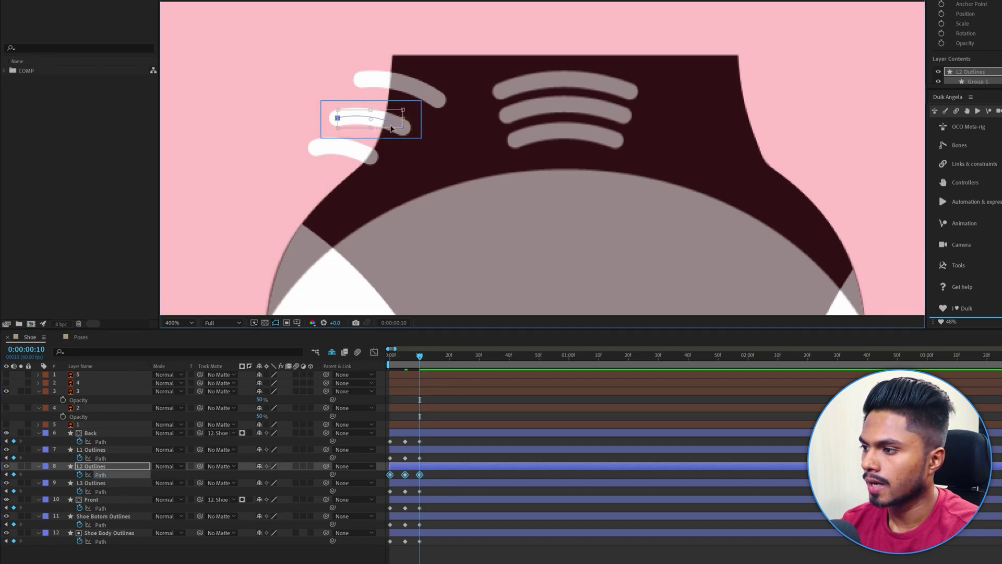
pyautogui.moveTo(387, 129)
pyautogui.mouseDown()
pyautogui.moveTo(548, 128)
pyautogui.moveTo(504, 111)
pyautogui.moveTo(638, 119)
pyautogui.mouseUp()
pyautogui.click(103, 476)
pyautogui.scroll(1, 611, 109)
pyautogui.moveTo(351, 161); pyautogui.dragTo(657, 131)
# Step: Move the L1 Outlines lace path at frame 10 onto the lowest lace of reference layer 3 and adjust its end
pyautogui.click(101, 458)
pyautogui.moveTo(434, 175); pyautogui.dragTo(834, 155)
pyautogui.moveTo(834, 155)
pyautogui.mouseDown()
pyautogui.moveTo(575, 169)
pyautogui.moveTo(675, 160)
pyautogui.mouseUp()
pyautogui.click(101, 458)
pyautogui.moveTo(611, 138); pyautogui.dragTo(661, 170)
# Step: Move the L3 Outlines lace path at frame 10 onto layer 3's uppermost lace, refine its end and curve, and save the project
pyautogui.click(99, 508)
pyautogui.click(102, 484)
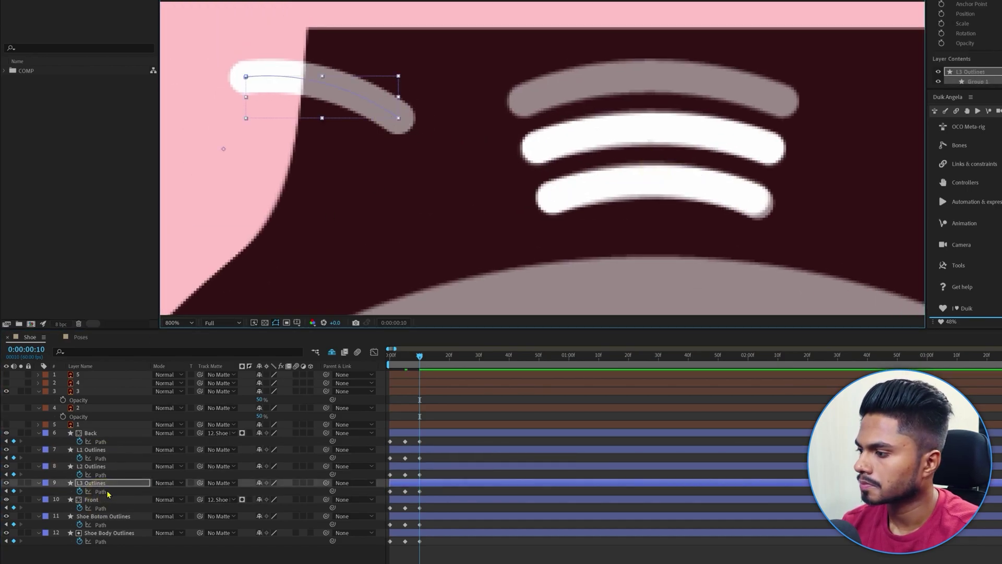
pyautogui.click(107, 491)
pyautogui.moveTo(338, 106); pyautogui.dragTo(614, 131)
pyautogui.click(105, 483)
pyautogui.moveTo(682, 150); pyautogui.dragTo(783, 103)
pyautogui.moveTo(705, 50); pyautogui.dragTo(668, 55)
pyautogui.scroll(-2, 669, 75)
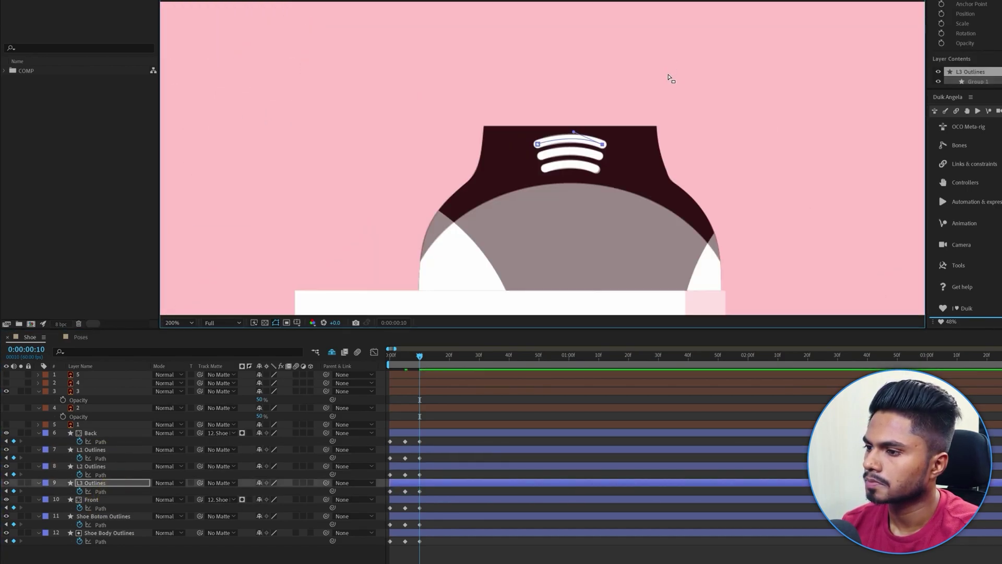
pyautogui.click(115, 458)
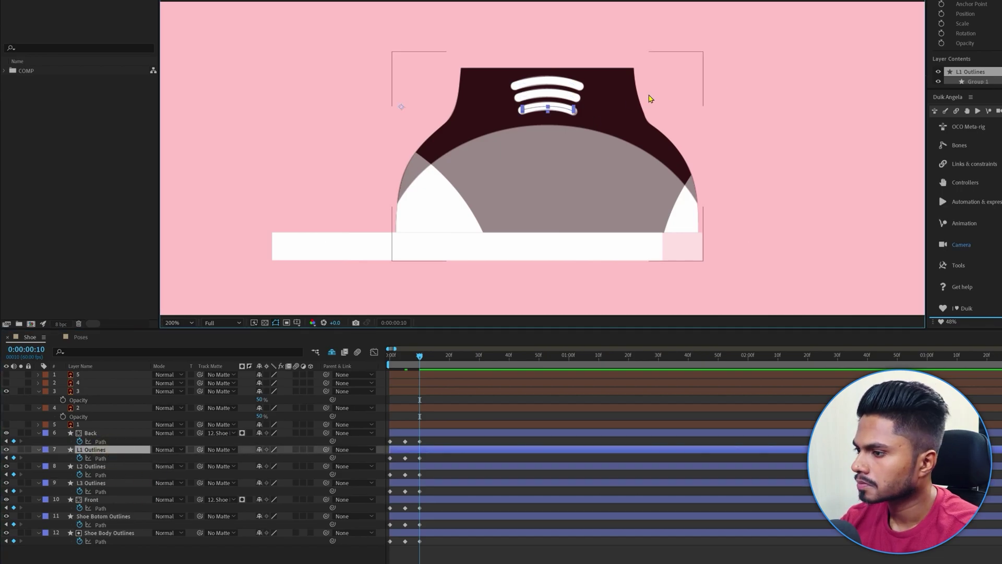
pyautogui.click(439, 441)
pyautogui.hotkey('ctrl', 's')
# Step: Move the Front ellipse path at frame 10 across the shoe to cover the white toe cap of reference layer 3
pyautogui.click(94, 391)
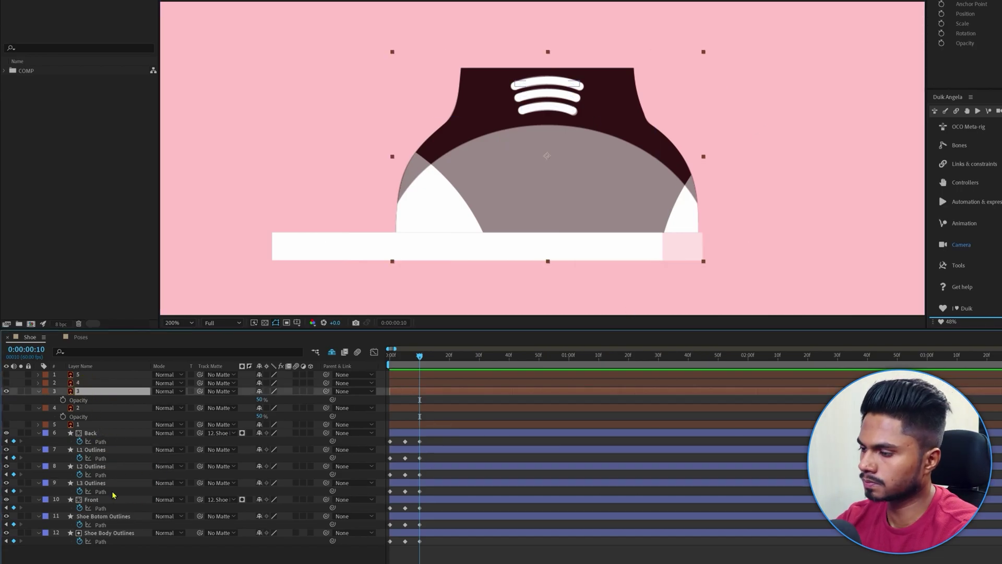
pyautogui.click(107, 499)
pyautogui.moveTo(321, 221); pyautogui.dragTo(496, 221)
pyautogui.hotkey('ctrl', 'z')
pyautogui.click(101, 508)
pyautogui.moveTo(265, 231); pyautogui.dragTo(516, 233)
# Step: Shorten the Shoe Bottom path at frame 10 so its toe end matches the sole of reference layer 3
pyautogui.click(101, 475)
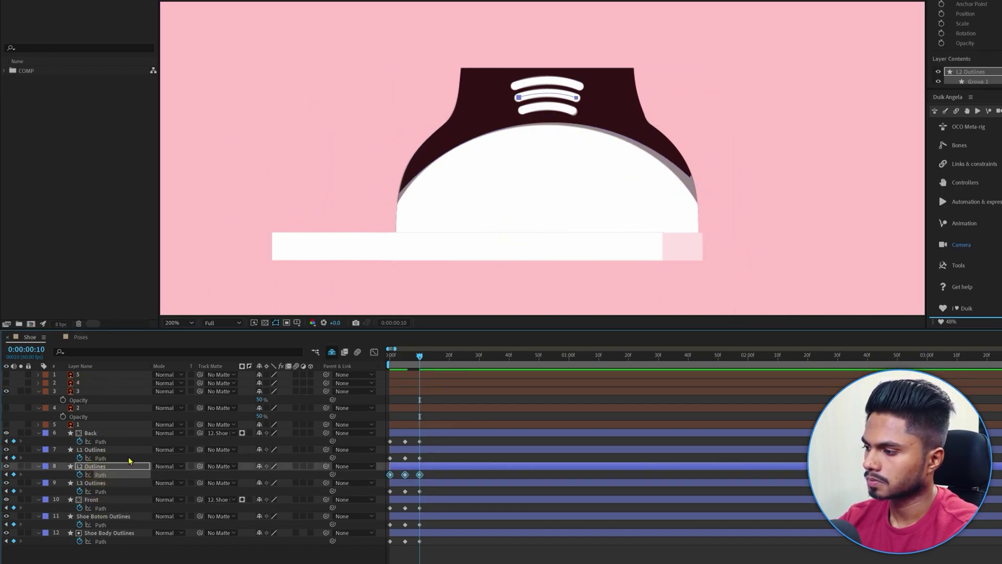
pyautogui.click(100, 524)
pyautogui.moveTo(273, 245); pyautogui.dragTo(394, 246)
pyautogui.scroll(2, 681, 251)
pyautogui.moveTo(539, 30); pyautogui.dragTo(489, 1)
pyautogui.scroll(-2, 635, 168)
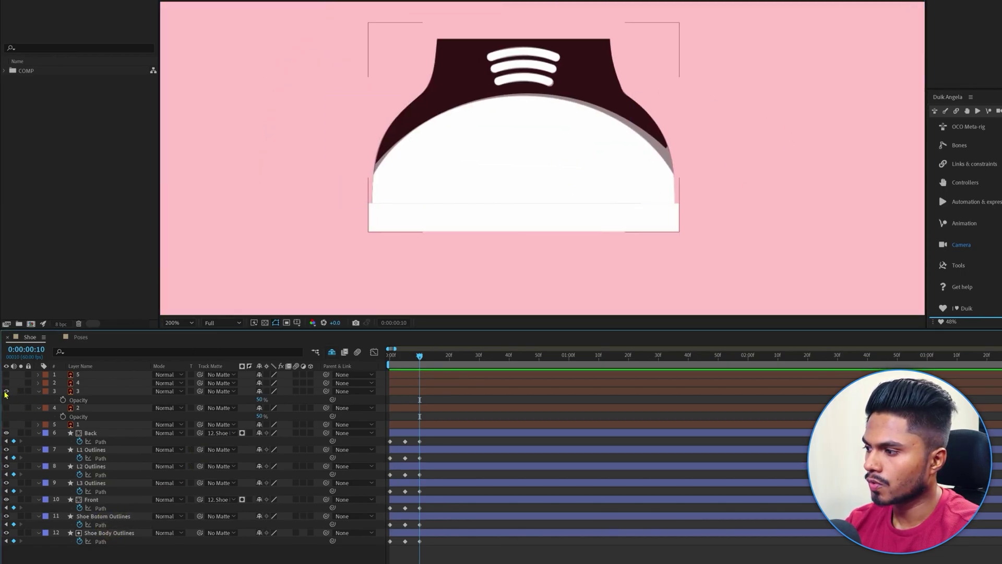
# Step: Show reference layer 4 in place of layer 3 and reshape the Shoe Body path at frame 15 to match its outline
pyautogui.click(6, 391)
pyautogui.click(7, 382)
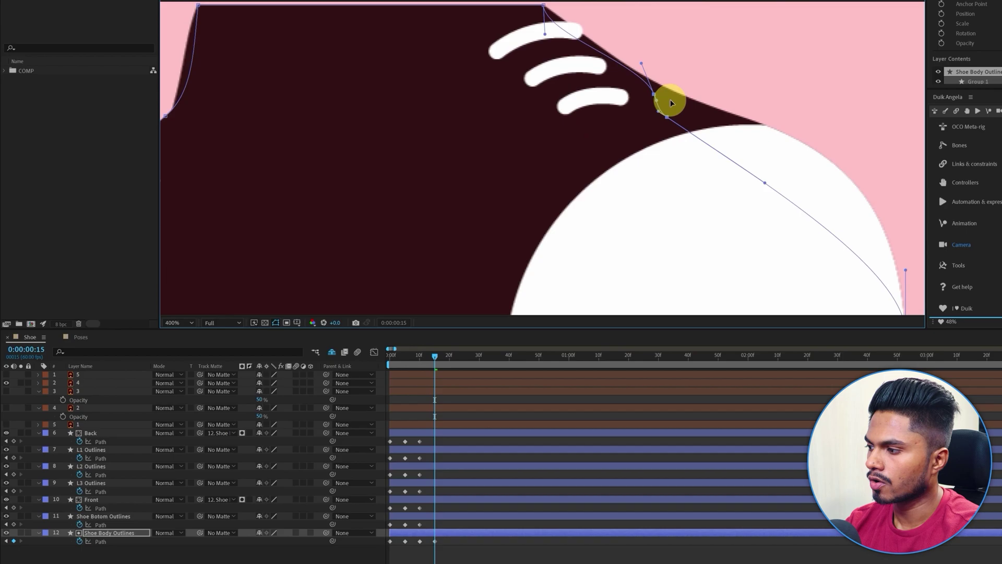
pyautogui.moveTo(670, 99); pyautogui.dragTo(677, 90)
pyautogui.moveTo(765, 183); pyautogui.dragTo(794, 139)
pyautogui.moveTo(896, 207); pyautogui.dragTo(887, 187)
pyautogui.moveTo(905, 273)
pyautogui.mouseDown()
pyautogui.moveTo(738, 186)
pyautogui.moveTo(900, 266)
pyautogui.mouseUp()
pyautogui.scroll(-1, 614, 139)
pyautogui.moveTo(285, 123); pyautogui.dragTo(397, 245)
pyautogui.moveTo(388, 125)
pyautogui.mouseDown()
pyautogui.moveTo(430, 125)
pyautogui.moveTo(391, 125)
pyautogui.mouseUp()
pyautogui.moveTo(355, 156); pyautogui.dragTo(400, 94)
# Step: Set reference layer 4's opacity to 50%
pyautogui.click(99, 500)
pyautogui.scroll(-1, 562, 224)
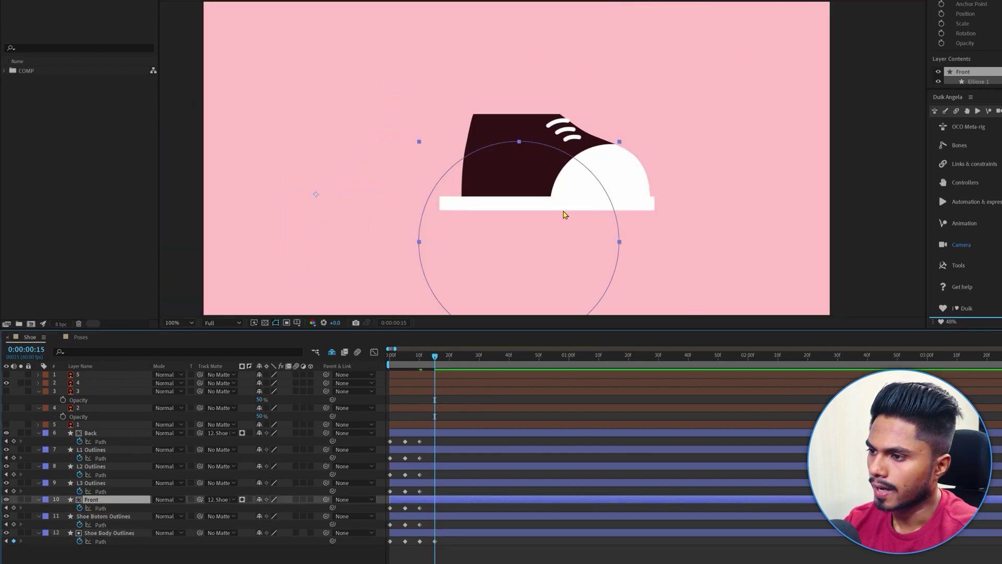
pyautogui.click(358, 549)
pyautogui.click(94, 500)
pyautogui.click(621, 242)
pyautogui.click(95, 382)
pyautogui.press('t')
pyautogui.click(260, 389)
pyautogui.write('50')
pyautogui.press('Return')
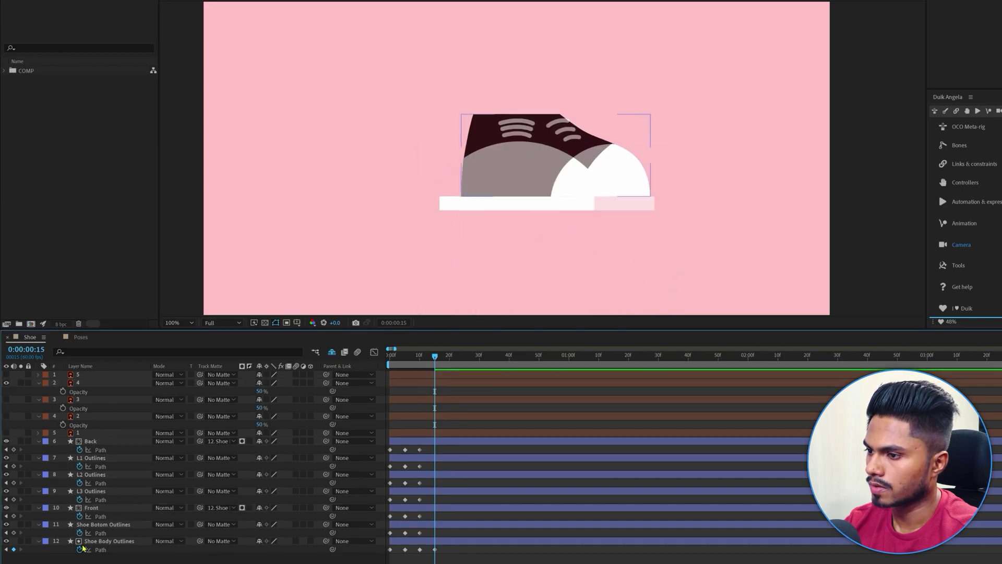
# Step: Shift the Front ellipse path at frame 15 toward the toe cap of reference layer 4
pyautogui.click(97, 517)
pyautogui.moveTo(593, 202); pyautogui.dragTo(604, 201)
pyautogui.click(97, 498)
pyautogui.scroll(2, 553, 115)
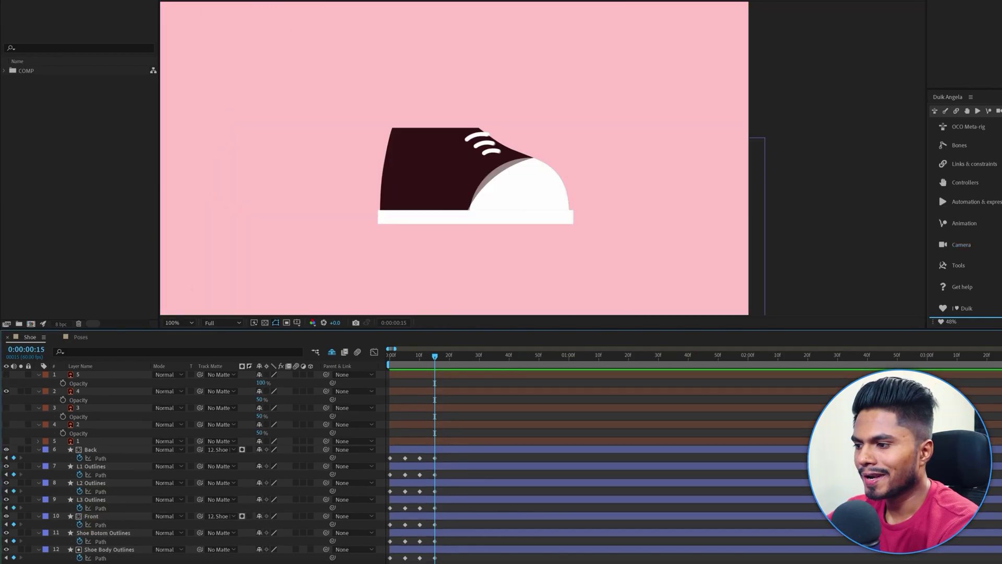
# Step: Advance five frames to frame 20, show reference layer 5 in place of layer 4, and set layer 5's opacity to 60%
pyautogui.click(27, 349)
pyautogui.write('+5')
pyautogui.press('Return')
pyautogui.click(6, 375)
pyautogui.click(6, 391)
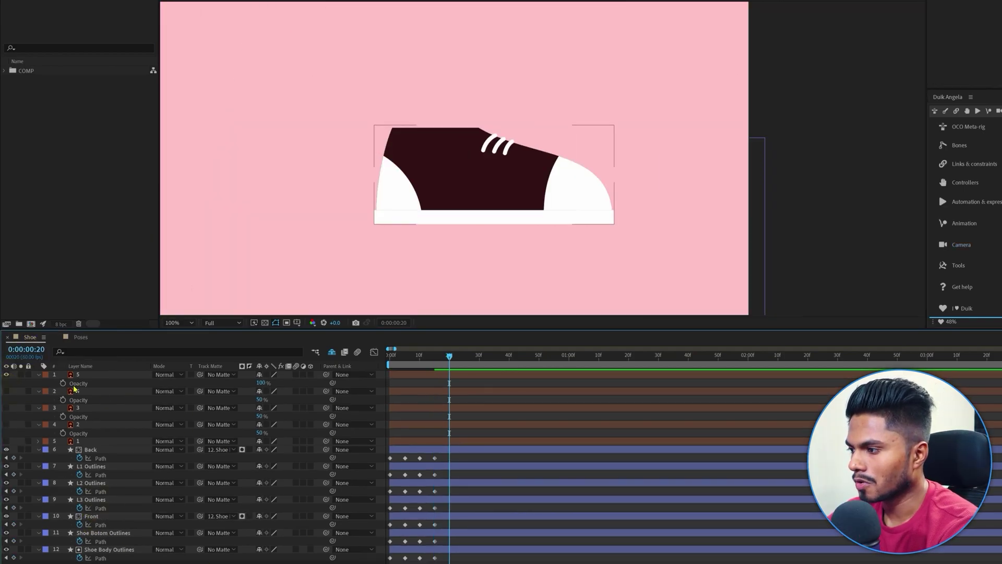
pyautogui.write('60')
pyautogui.press('Return')
# Step: Move the toe corner of the Shoe Body path at frame 20 and adjust its curve to match reference layer 5's outline
pyautogui.click(108, 549)
pyautogui.moveTo(572, 210); pyautogui.dragTo(611, 212)
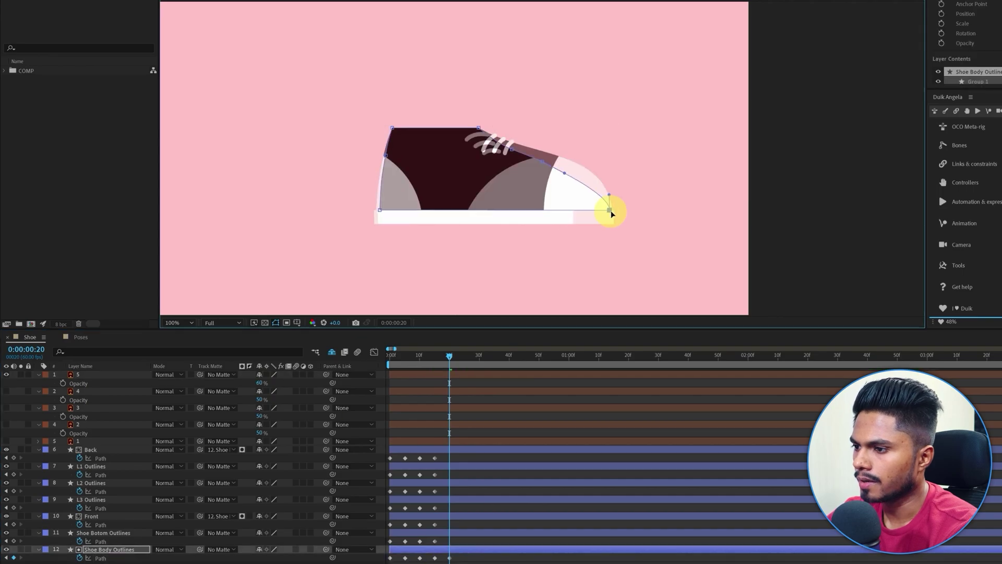
pyautogui.scroll(3, 575, 160)
pyautogui.moveTo(759, 282); pyautogui.dragTo(539, 31)
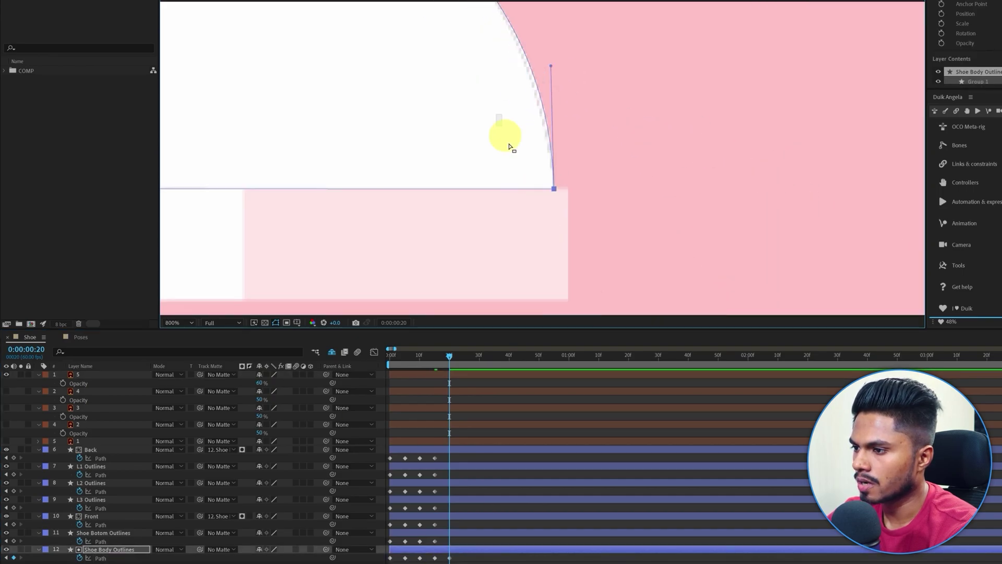
pyautogui.scroll(-1, 539, 190)
pyautogui.moveTo(548, 84); pyautogui.dragTo(576, 99)
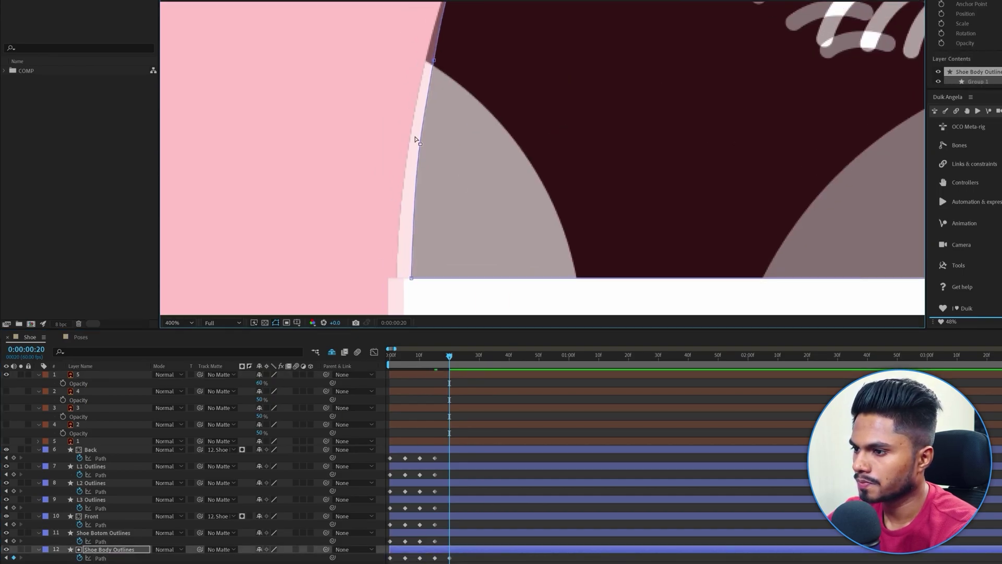
pyautogui.scroll(2, 416, 139)
pyautogui.click(463, 146)
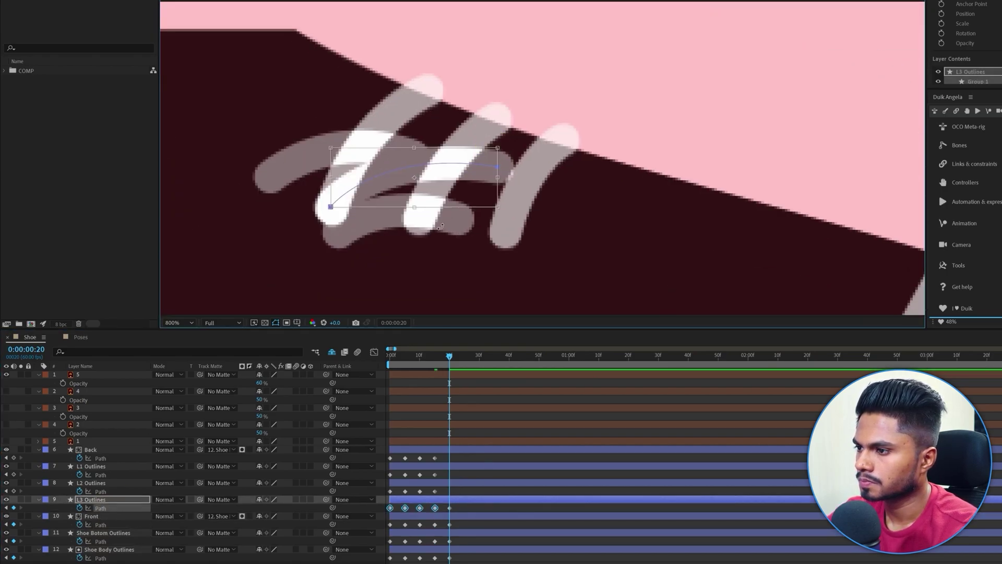
# Step: Reposition and bend the L3, L2 and L1 lace paths at frame 20 onto the slanted laces of reference layer 5
pyautogui.moveTo(454, 167); pyautogui.dragTo(431, 89)
pyautogui.moveTo(305, 169); pyautogui.dragTo(450, 210)
pyautogui.moveTo(558, 198); pyautogui.dragTo(503, 119)
pyautogui.moveTo(421, 90); pyautogui.dragTo(459, 125)
pyautogui.click(107, 476)
pyautogui.moveTo(396, 213); pyautogui.dragTo(561, 215)
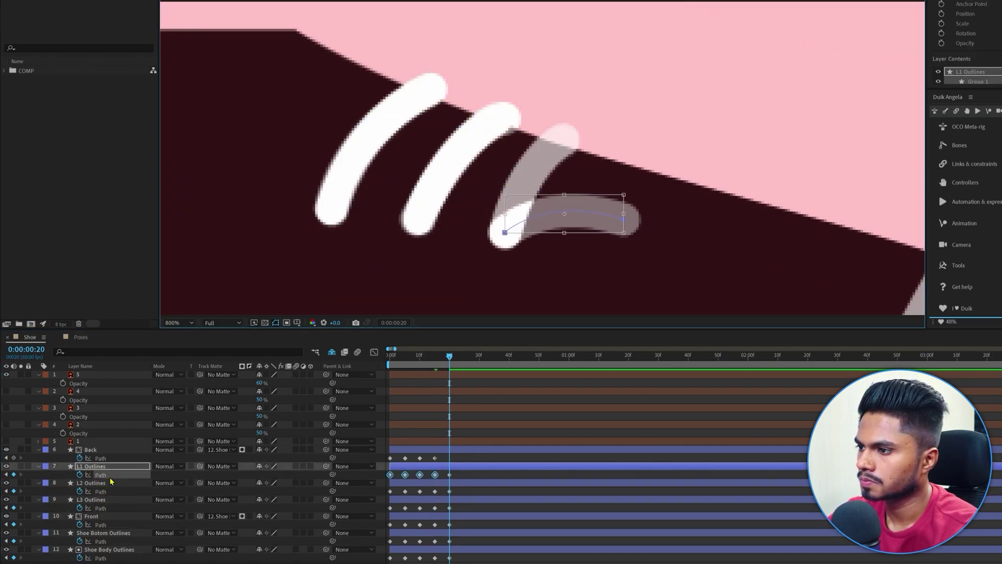
pyautogui.moveTo(624, 217); pyautogui.dragTo(573, 141)
pyautogui.click(101, 458)
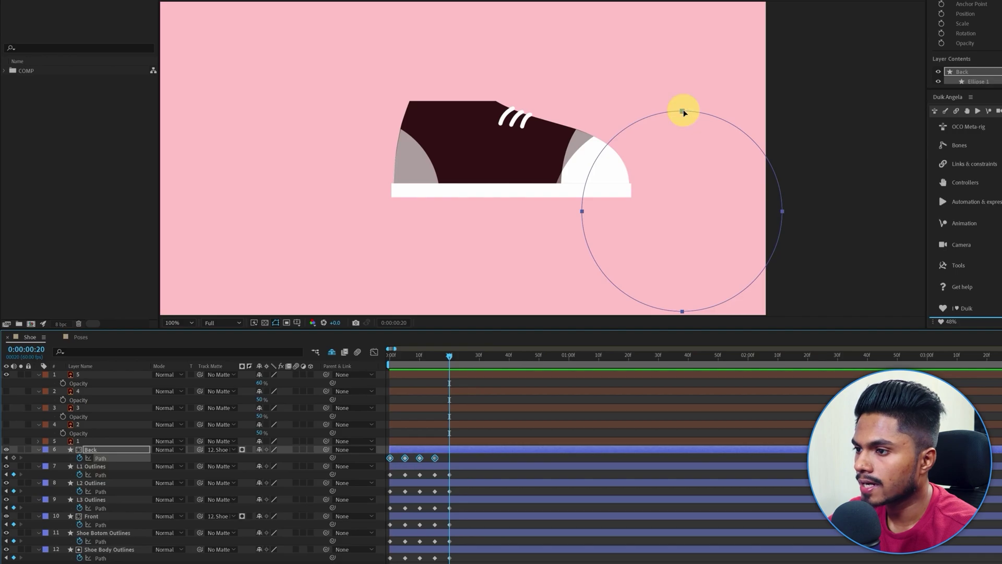
pyautogui.doubleClick(682, 111)
pyautogui.click(477, 459)
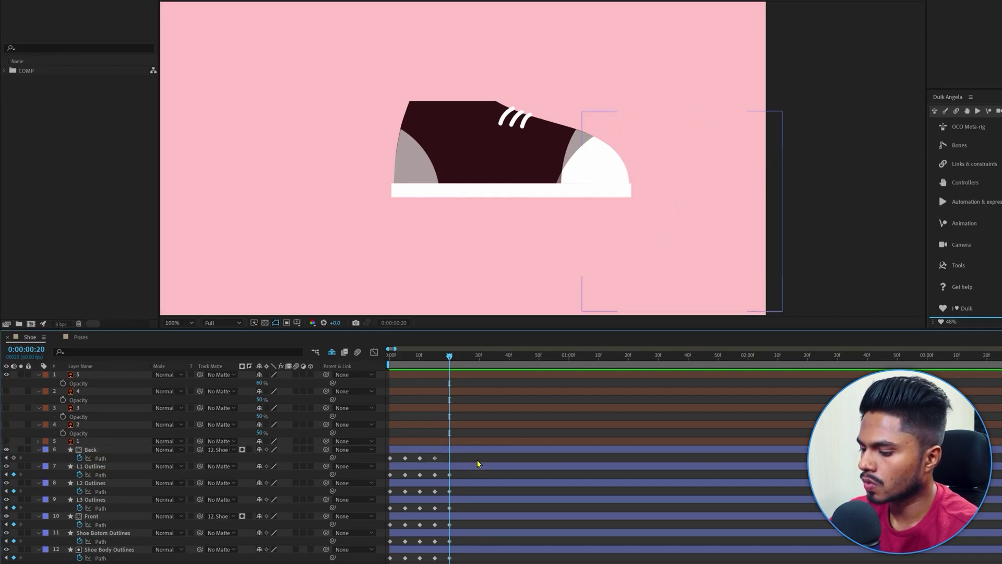
# Step: Split the Back layer at frame 15 and reveal the new segment's keyframed path
pyautogui.press('j')
pyautogui.click(470, 451)
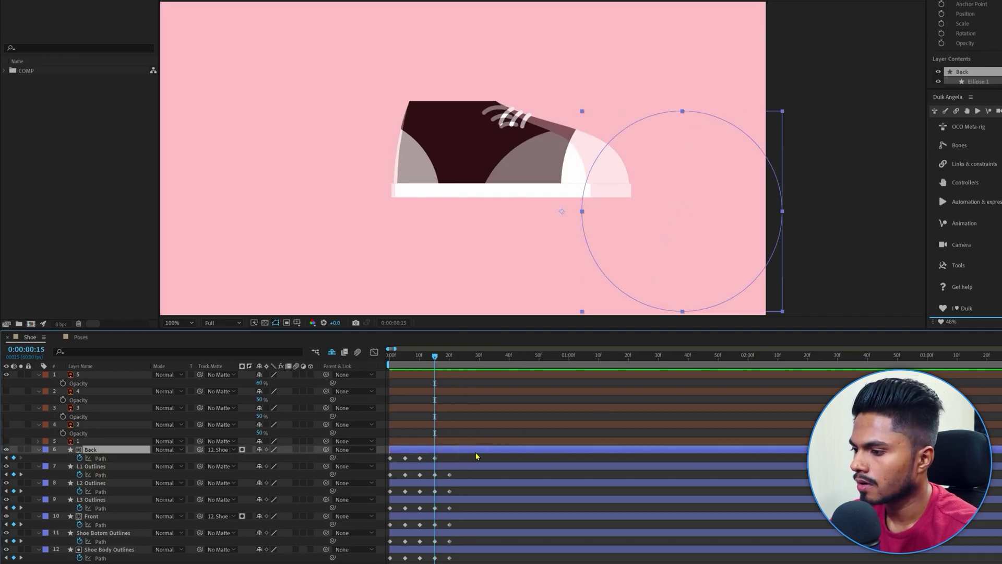
pyautogui.hotkey('ctrl', 'shift', 'd')
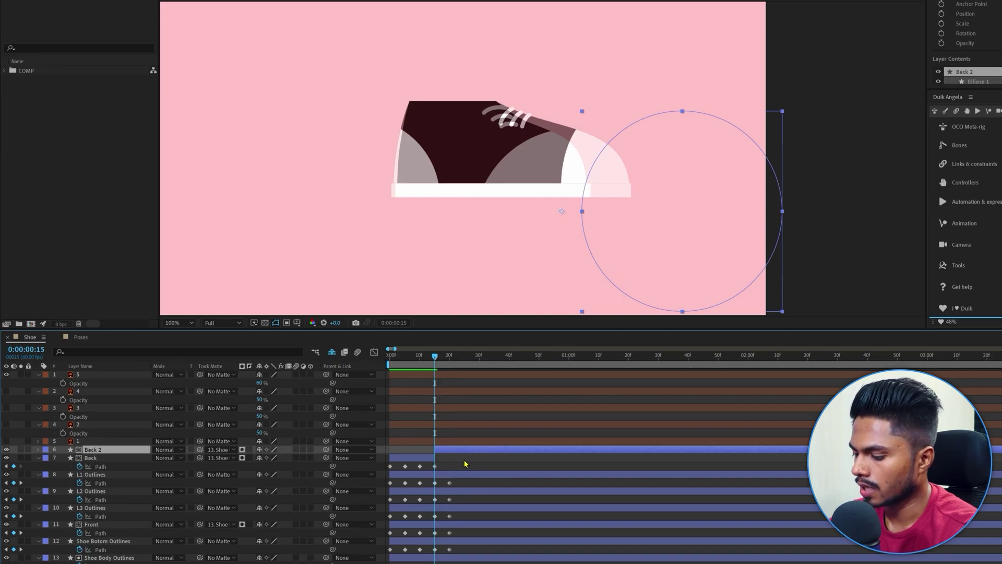
pyautogui.press('u')
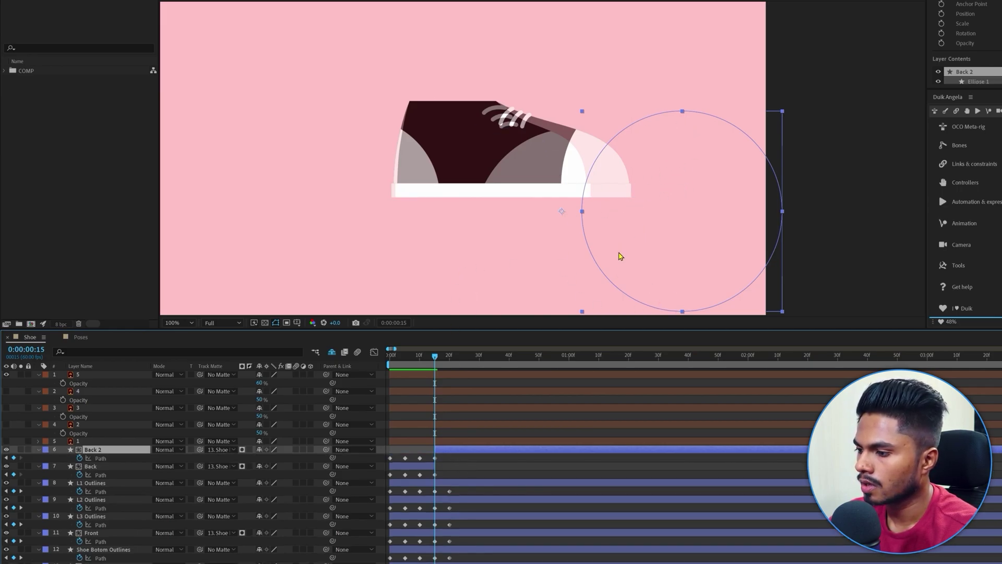
# Step: Move the Back 2 ellipse path at frame 15 to the heel side, just outside the shoe
pyautogui.click(99, 458)
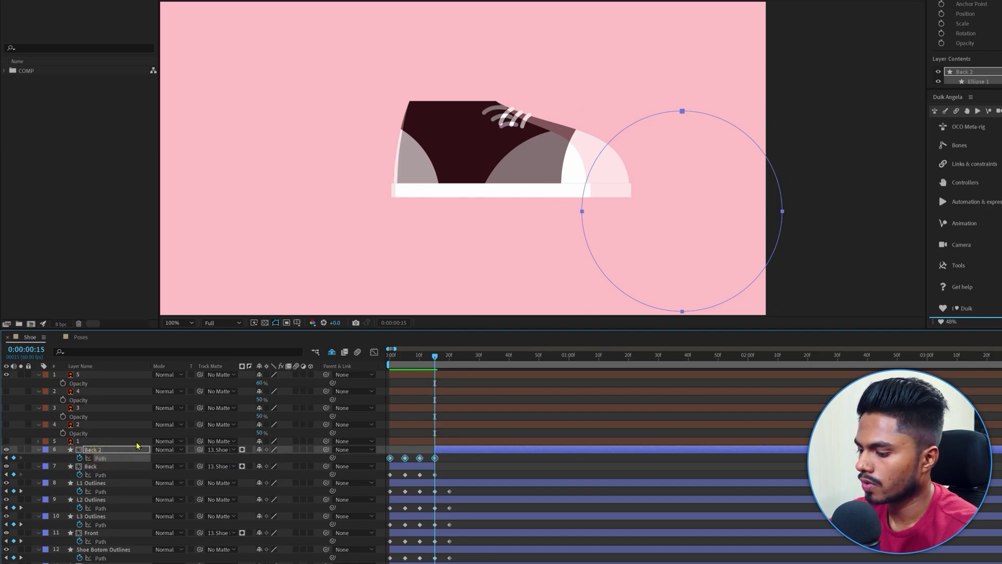
pyautogui.doubleClick(681, 111)
pyautogui.moveTo(700, 185); pyautogui.dragTo(313, 178)
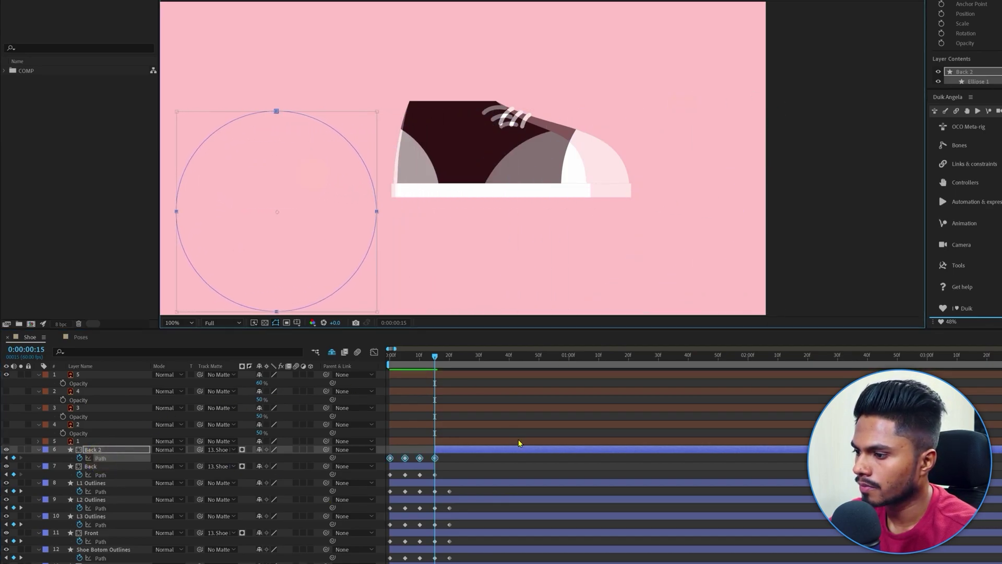
# Step: Move the Back 2 ellipse path at frame 20 onto the white heel patch of reference layer 5 and deselect the layer
pyautogui.press('k')
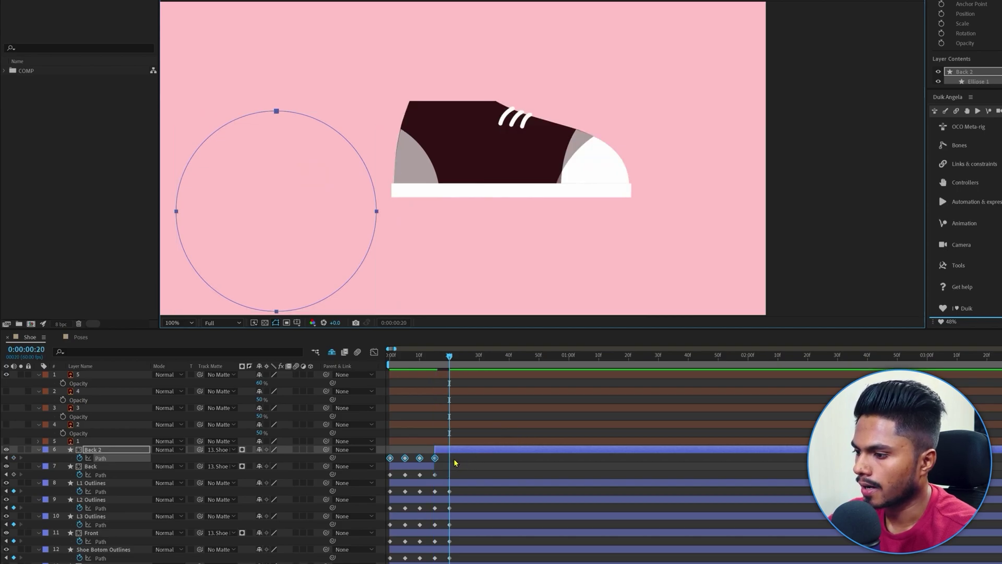
pyautogui.click(455, 463)
pyautogui.click(104, 459)
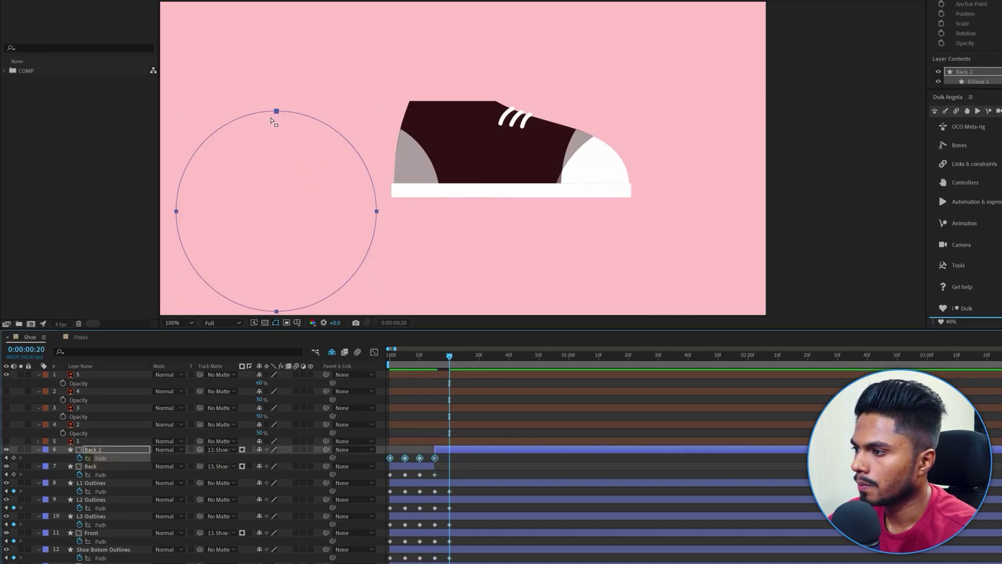
pyautogui.doubleClick(276, 112)
pyautogui.moveTo(277, 172); pyautogui.dragTo(344, 165)
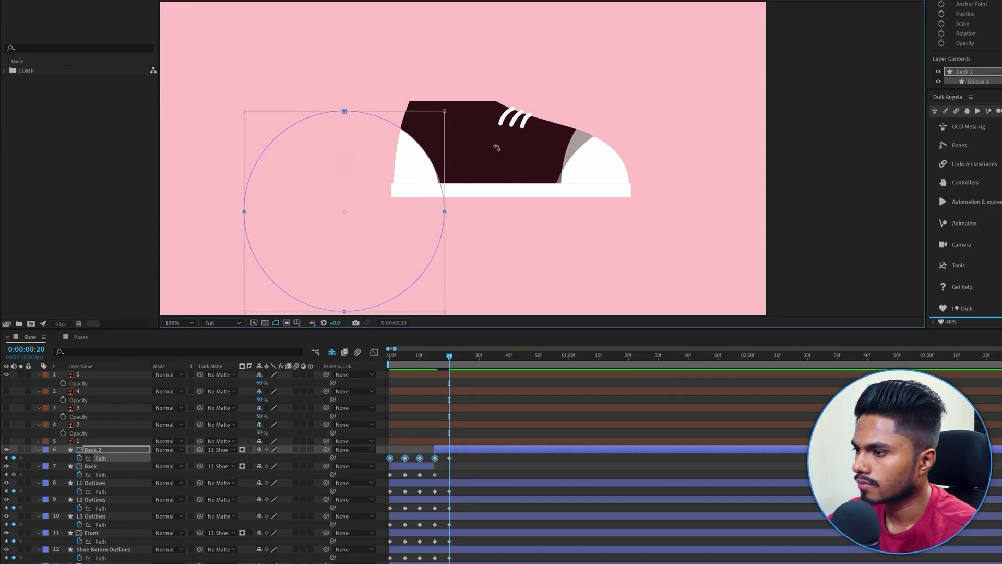
pyautogui.click(453, 463)
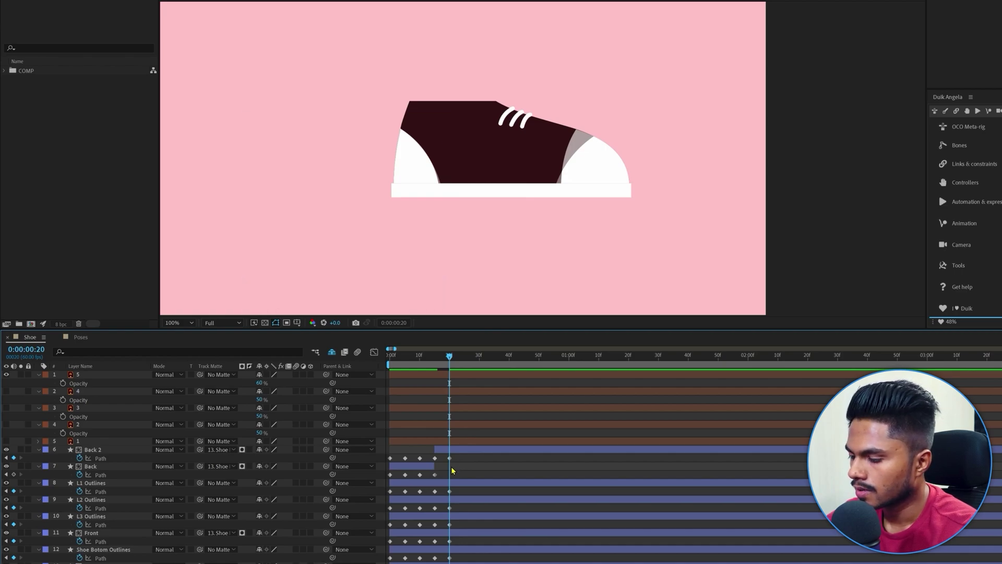
# Step: Extend the Back layer's end to the end of the composition and save the project
pyautogui.moveTo(443, 363); pyautogui.dragTo(329, 371)
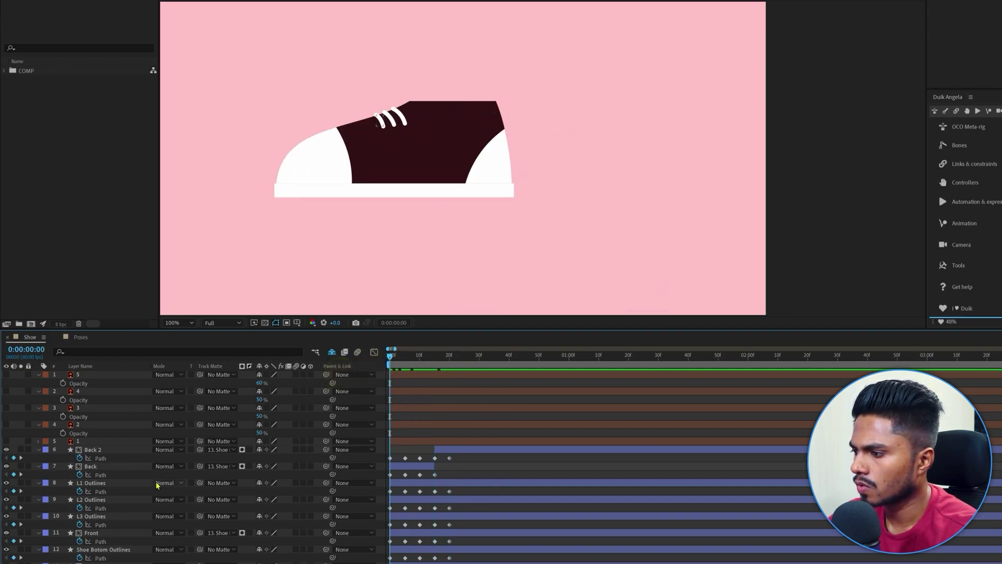
pyautogui.click(130, 474)
pyautogui.click(101, 449)
pyautogui.click(783, 465)
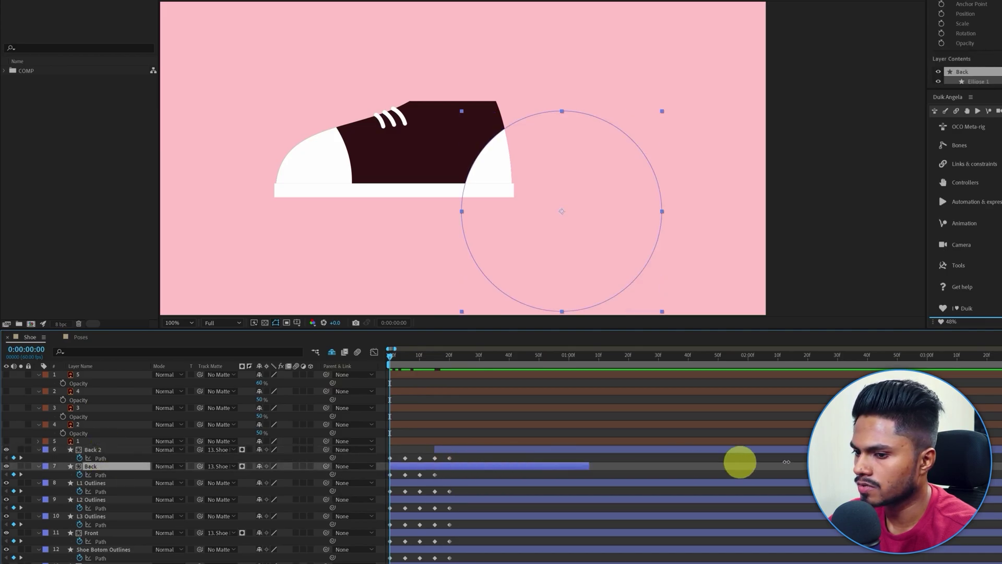
pyautogui.hscroll(5, 783, 465)
pyautogui.press('-')
pyautogui.press('-')
pyautogui.press('-')
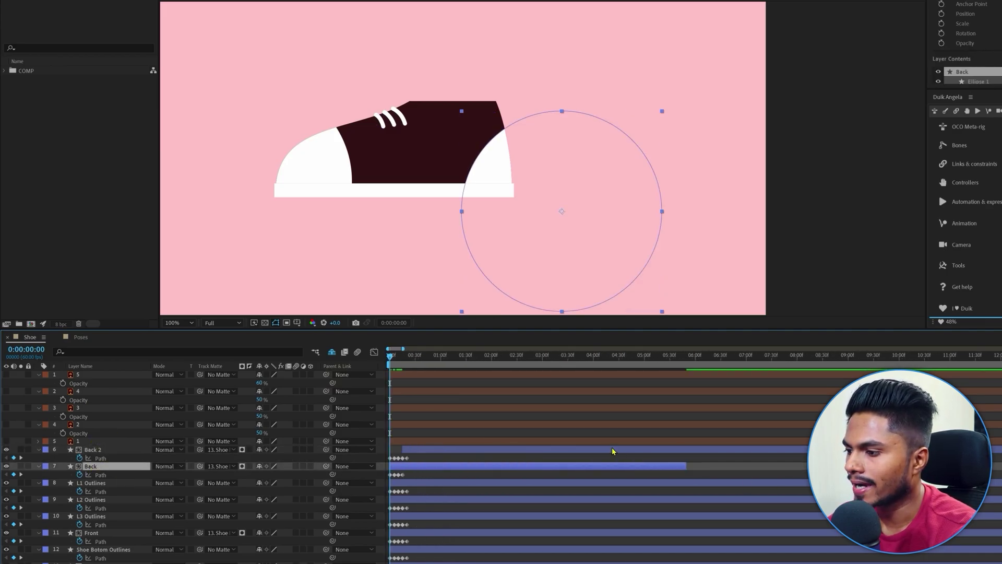
pyautogui.moveTo(541, 462); pyautogui.dragTo(861, 466)
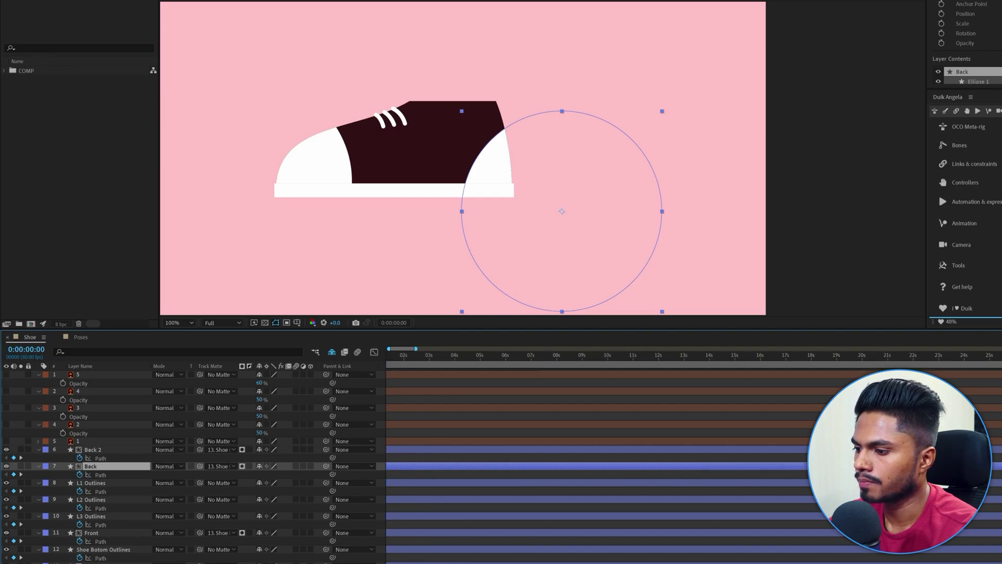
pyautogui.moveTo(337, 371); pyautogui.dragTo(162, 375)
pyautogui.hotkey('ctrl', 's')
# Step: Extend the start of the Back 2 layer back to frame 0
pyautogui.press('=')
pyautogui.press('=')
pyautogui.press('=')
pyautogui.press('=')
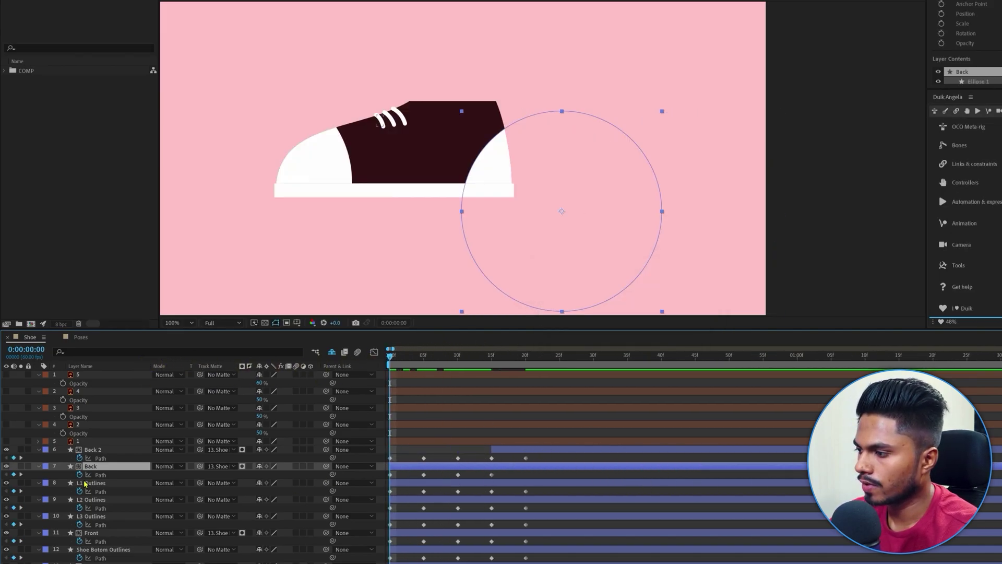
pyautogui.click(98, 450)
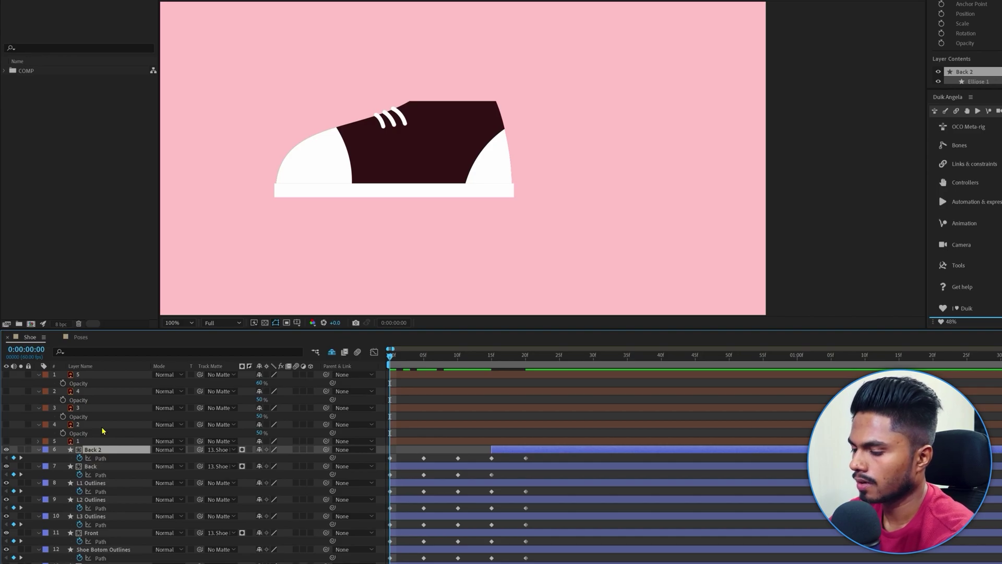
pyautogui.hotkey('alt', '[')
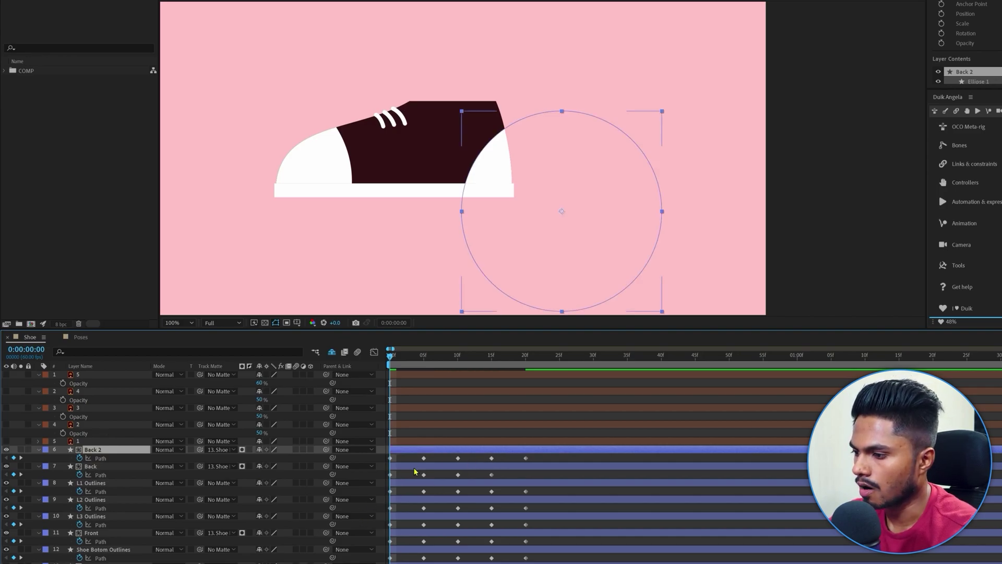
# Step: Reveal the opacity of the Back 2 and Back layers and keyframe both at 100% at frame 0
pyautogui.keyDown('ctrl'); pyautogui.click(107, 464); pyautogui.keyUp('ctrl')
pyautogui.click(64, 458)
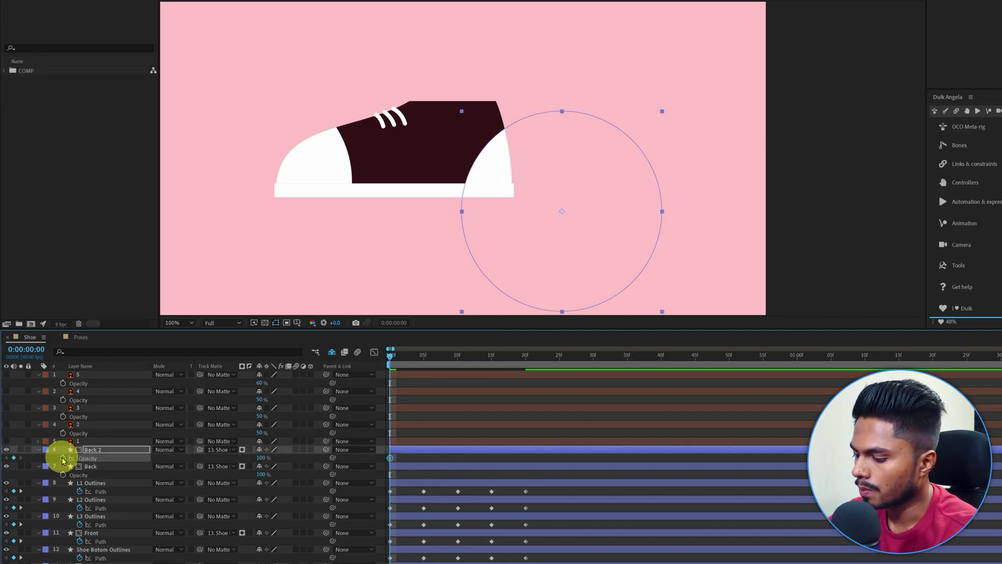
pyautogui.click(63, 475)
pyautogui.hotkey('ctrl', 'v')
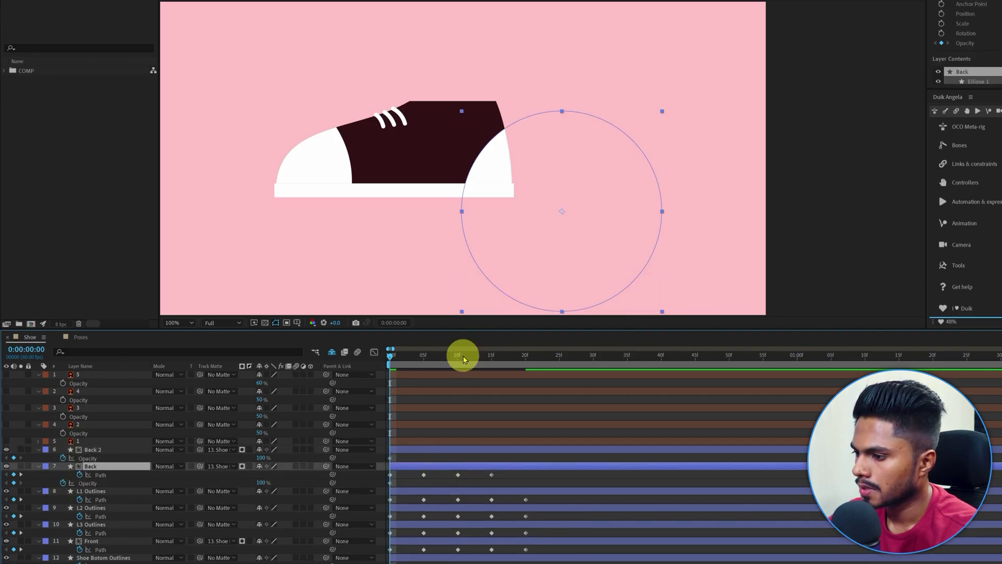
# Step: Keyframe the Back layer's opacity at 0% at frame 15
pyautogui.moveTo(463, 359); pyautogui.dragTo(494, 352)
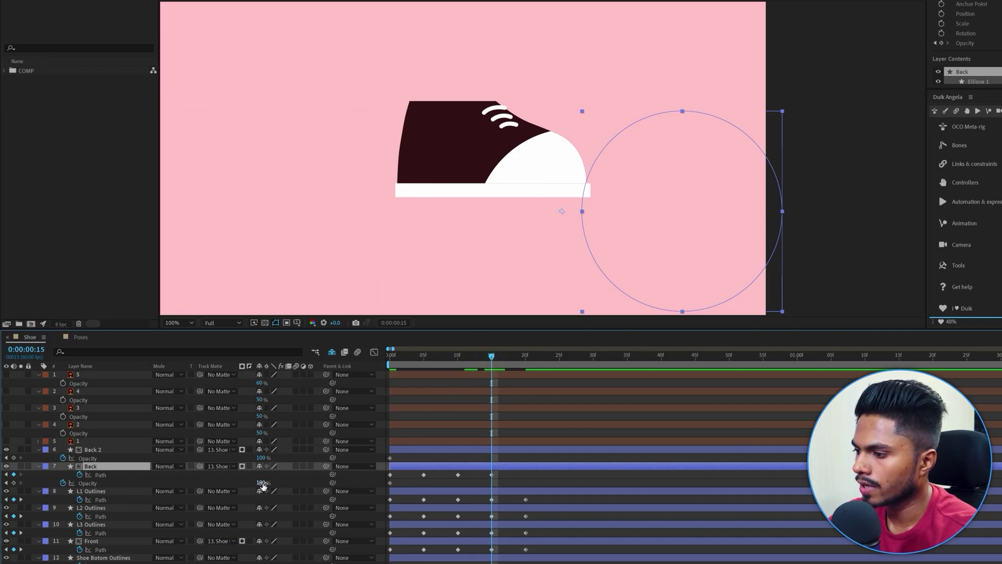
pyautogui.moveTo(262, 483); pyautogui.dragTo(22, 491)
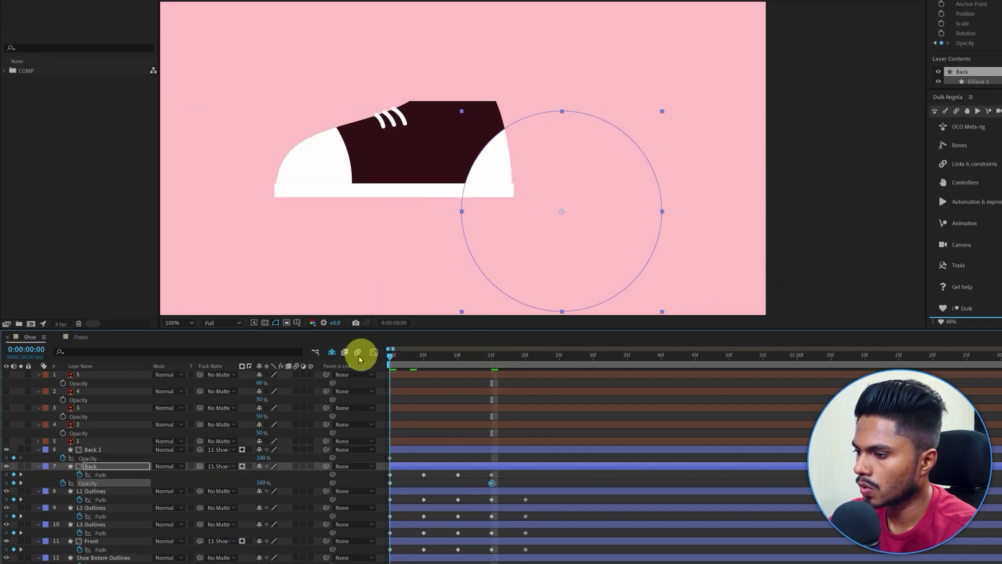
pyautogui.moveTo(392, 355); pyautogui.dragTo(493, 358)
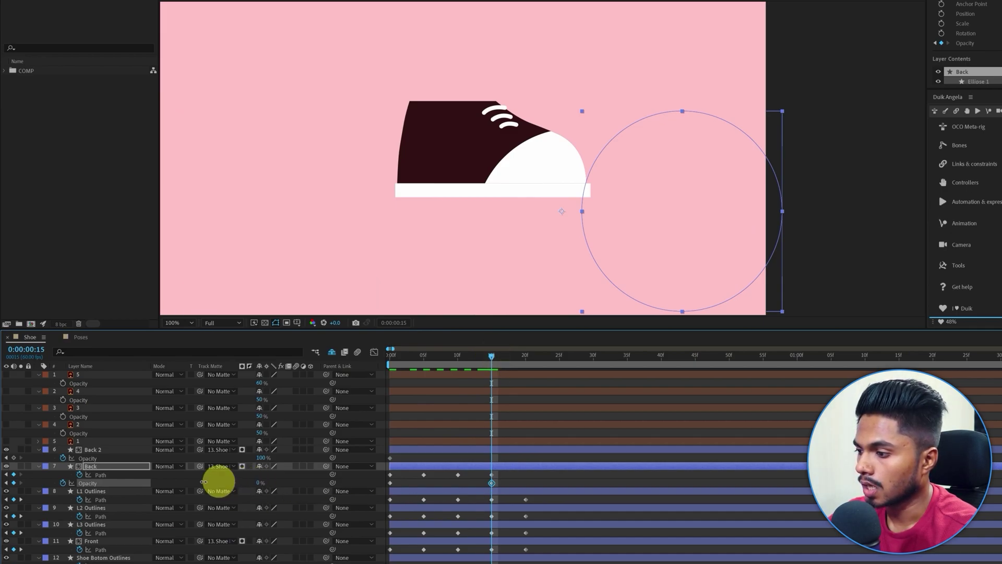
pyautogui.moveTo(189, 482); pyautogui.dragTo(92, 483)
# Step: Convert the Back layer's opacity keyframes to hold keyframes and check the switch at frame 15
pyautogui.moveTo(503, 483); pyautogui.dragTo(353, 493)
pyautogui.keyDown('ctrl'); pyautogui.keyDown('alt'); pyautogui.click(390, 483); pyautogui.keyUp('alt'); pyautogui.keyUp('ctrl')
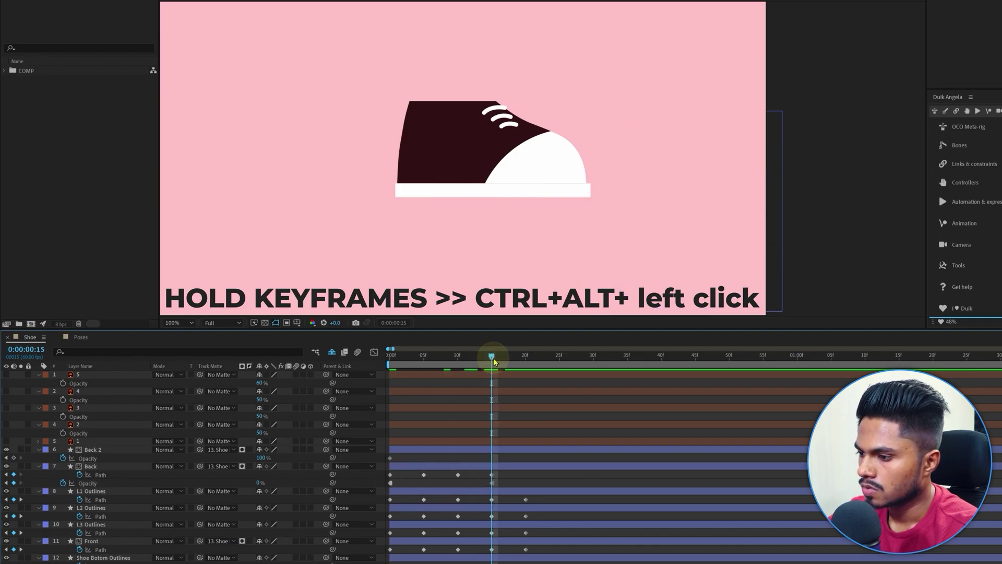
pyautogui.moveTo(450, 366); pyautogui.dragTo(495, 373)
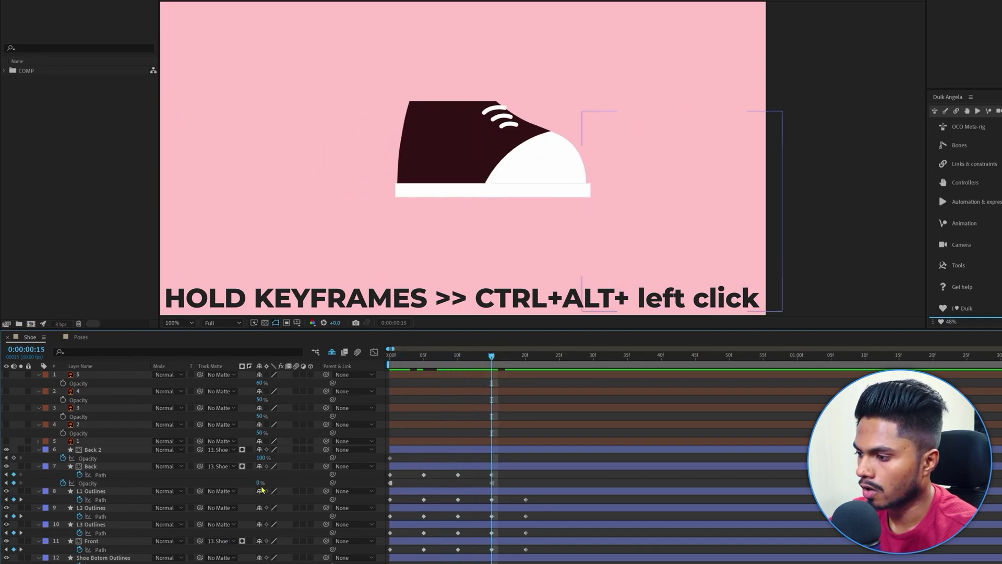
# Step: Keyframe the Back 2 layer's opacity at 100% at frame 15 and set it to 0% at frame 0
pyautogui.click(103, 450)
pyautogui.hotkey('ctrl', 'shift', 'a')
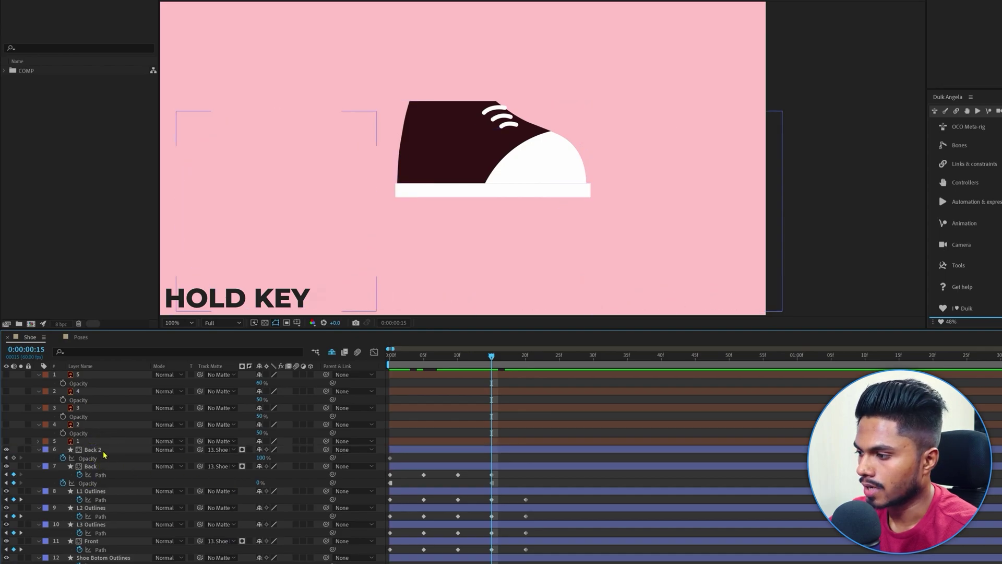
pyautogui.click(103, 450)
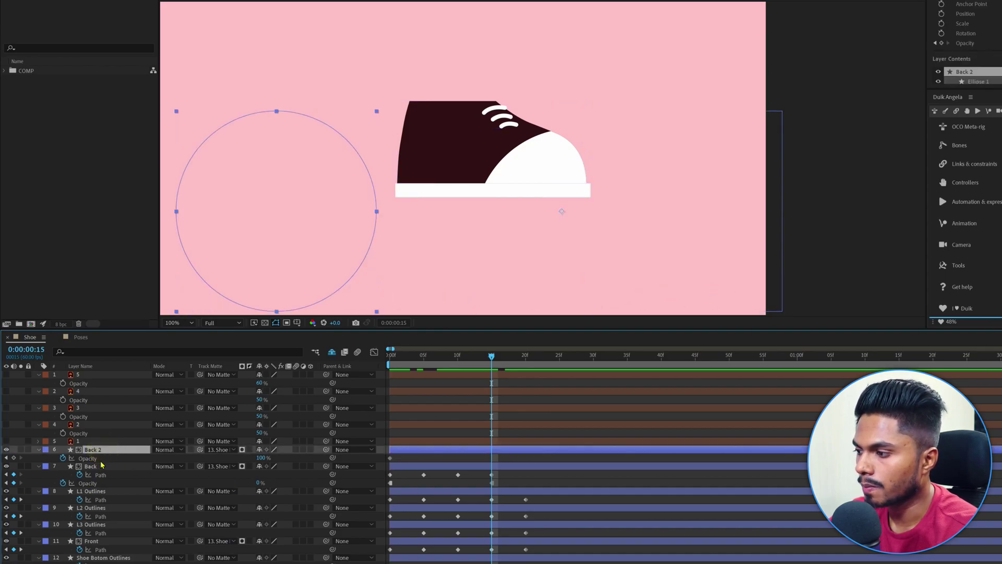
pyautogui.click(13, 457)
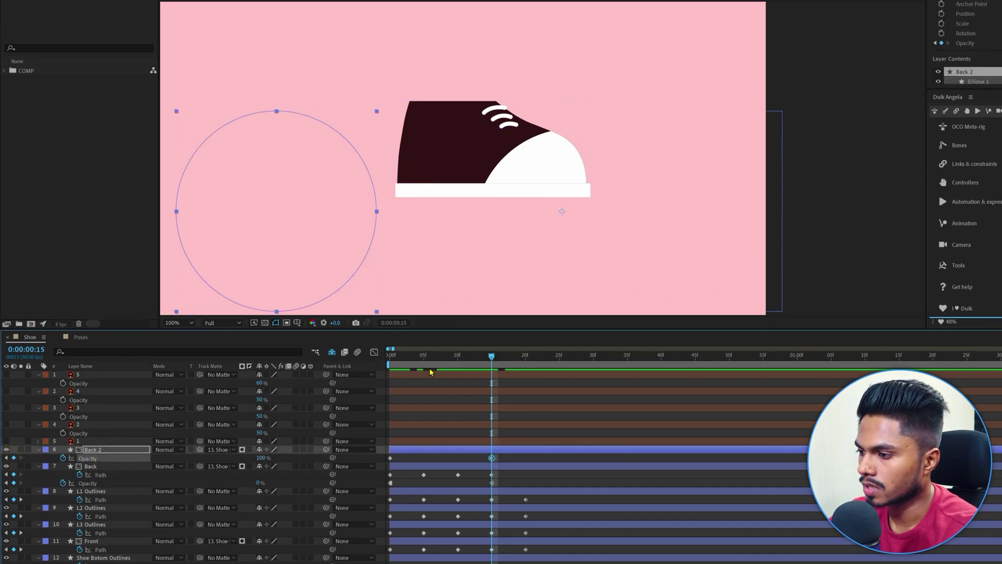
pyautogui.moveTo(433, 371); pyautogui.dragTo(300, 360)
pyautogui.moveTo(231, 458); pyautogui.dragTo(4, 467)
# Step: Add a 100% opacity keyframe to Back 2 at frame 20 and convert all its opacity keyframes to hold
pyautogui.moveTo(508, 364)
pyautogui.mouseDown()
pyautogui.moveTo(539, 358)
pyautogui.moveTo(525, 358)
pyautogui.mouseUp()
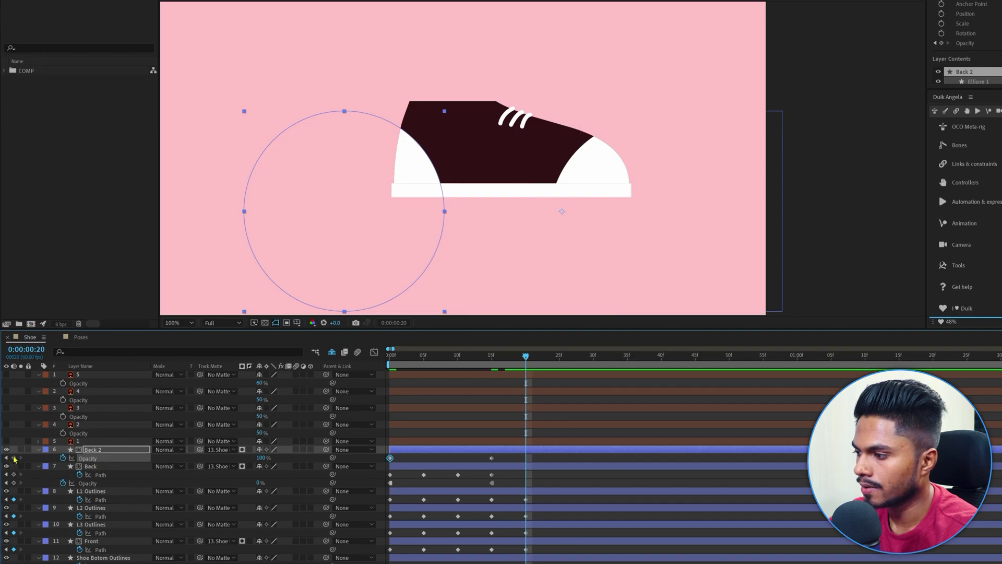
pyautogui.moveTo(531, 463); pyautogui.dragTo(376, 469)
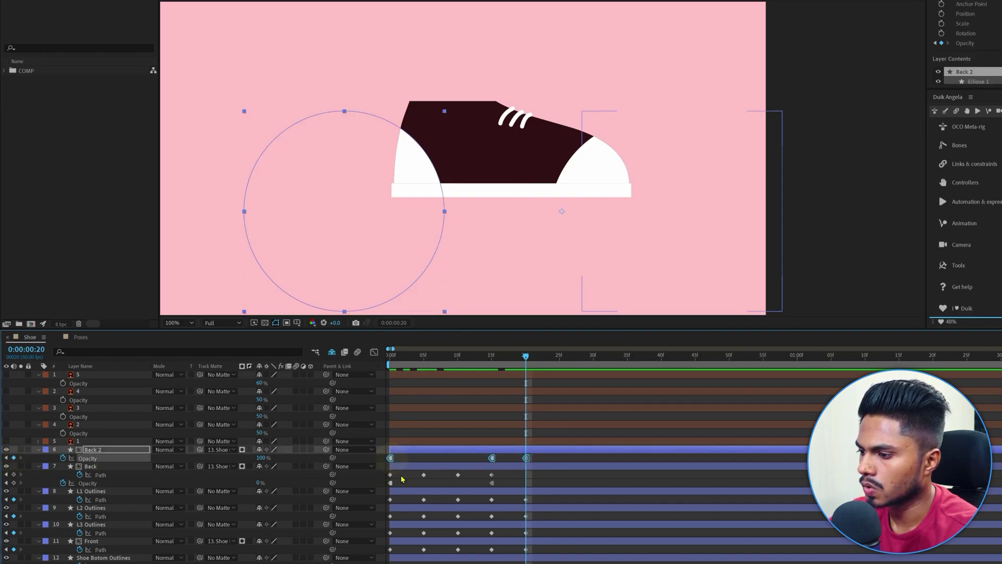
pyautogui.click(514, 485)
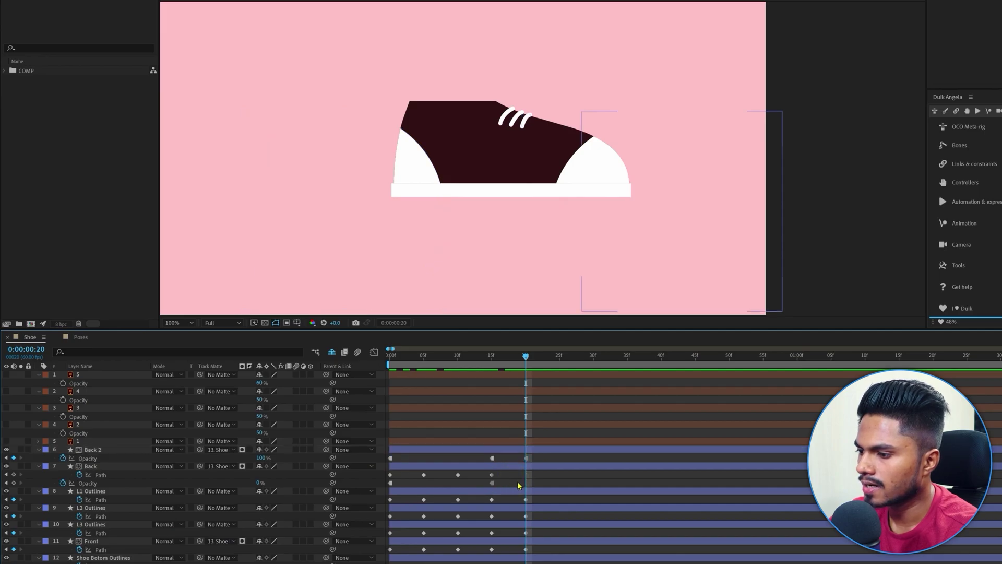
# Step: Add path and opacity keyframes to the Back layer at frame 20 and reveal all layers' keyframed properties
pyautogui.click(13, 474)
pyautogui.click(13, 482)
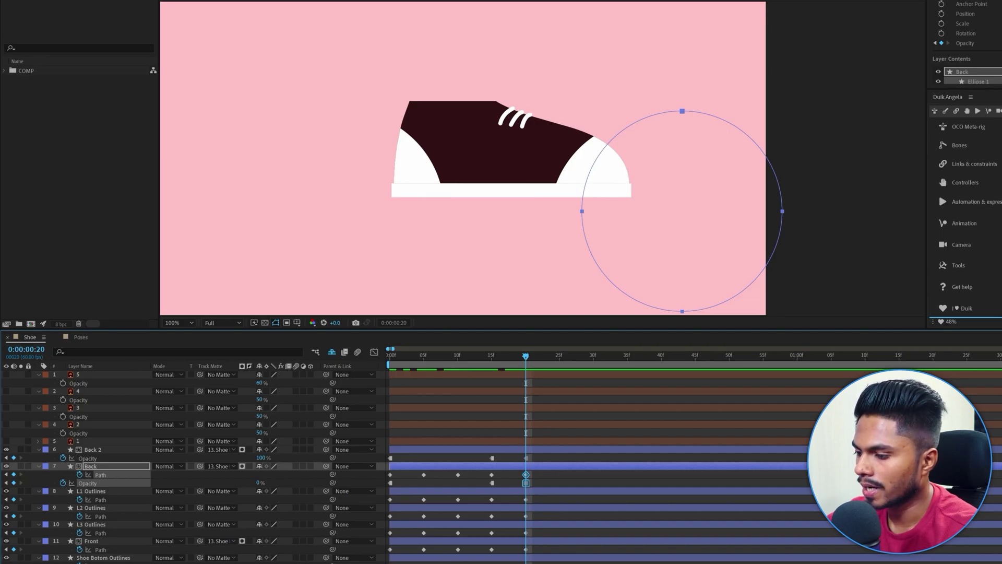
pyautogui.press('F2')
pyautogui.press('u')
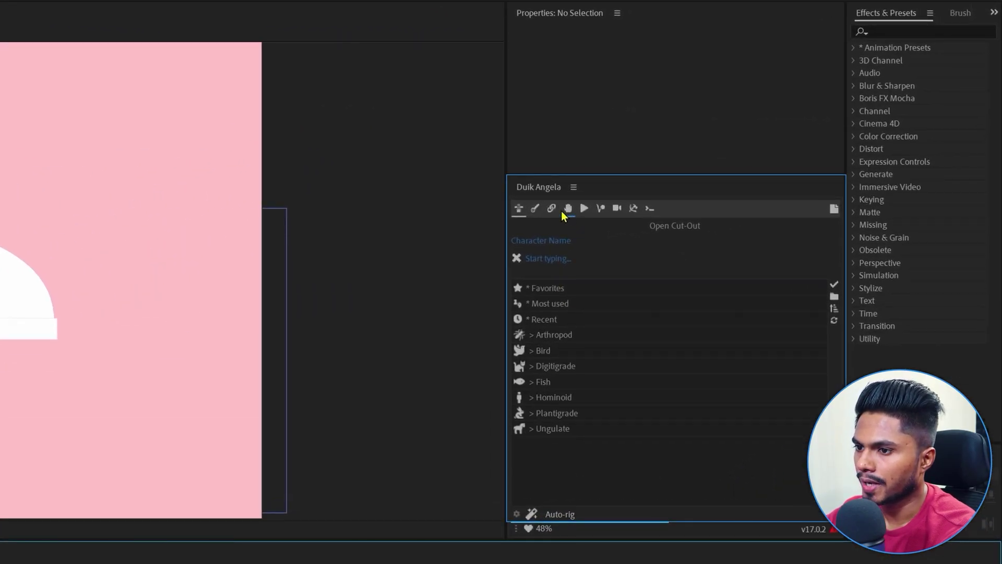
# Step: Create a slider control with Duik's Connector and place it beside the heel side of the shoe
pyautogui.click(554, 209)
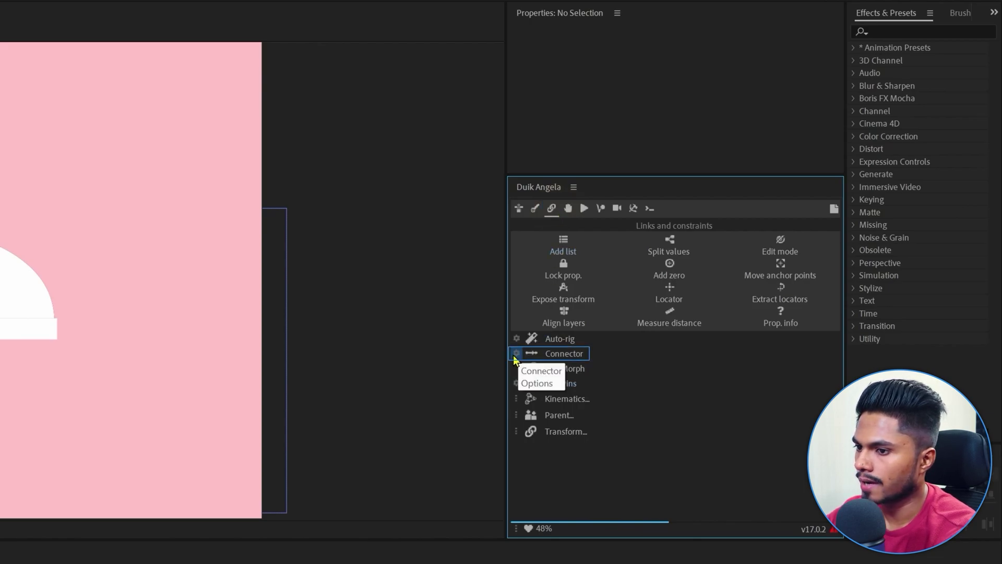
pyautogui.click(518, 354)
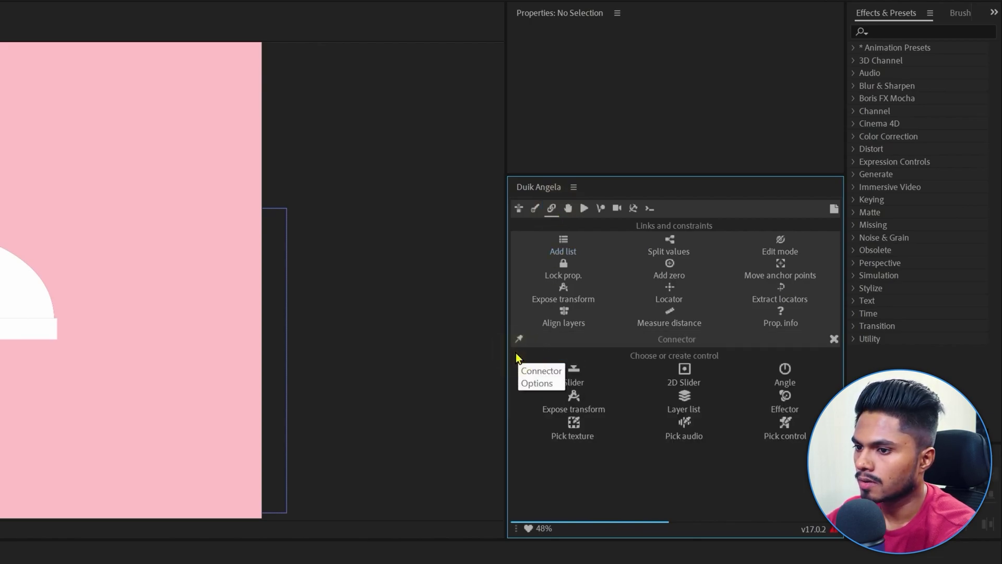
pyautogui.click(573, 382)
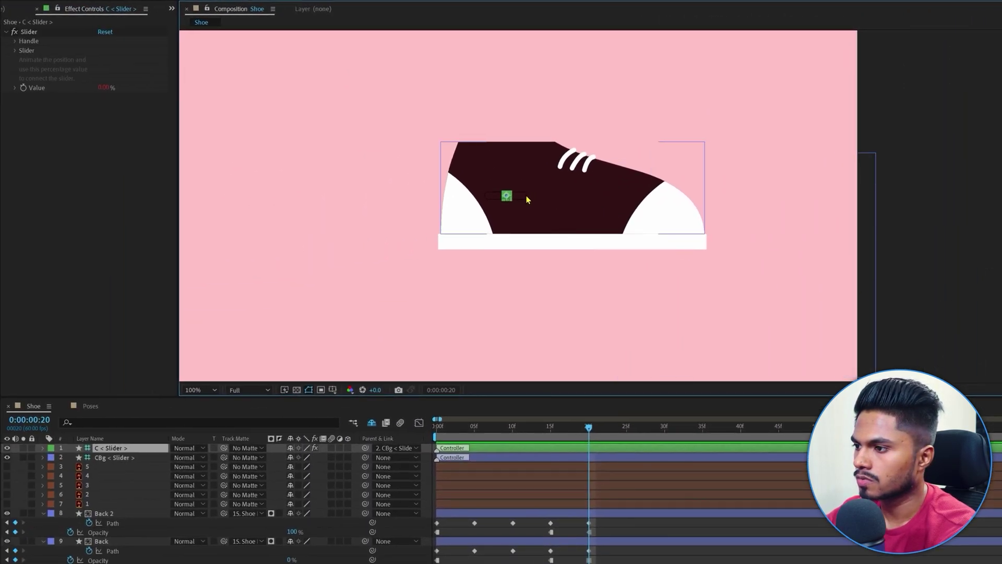
pyautogui.click(520, 199)
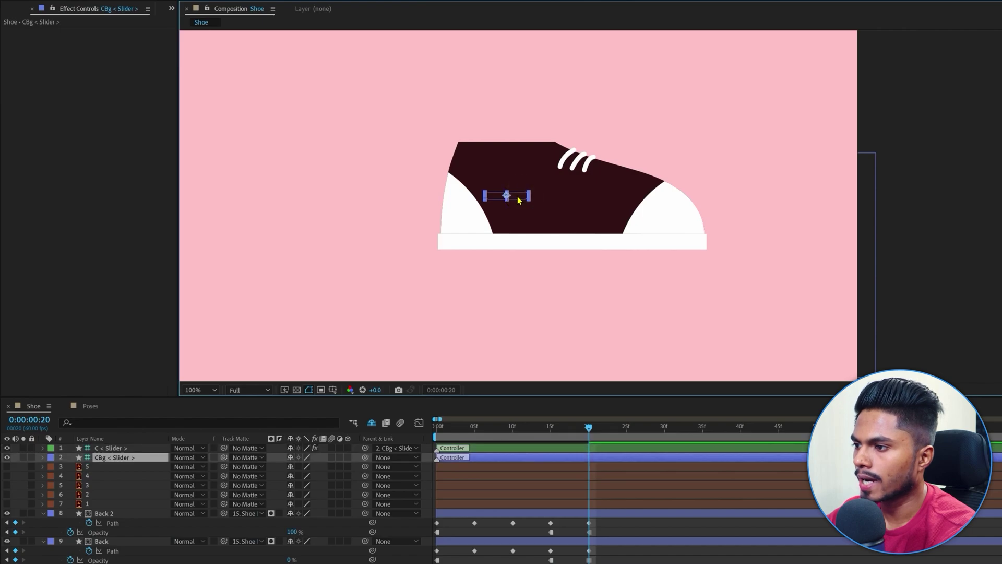
pyautogui.moveTo(556, 215); pyautogui.dragTo(333, 228)
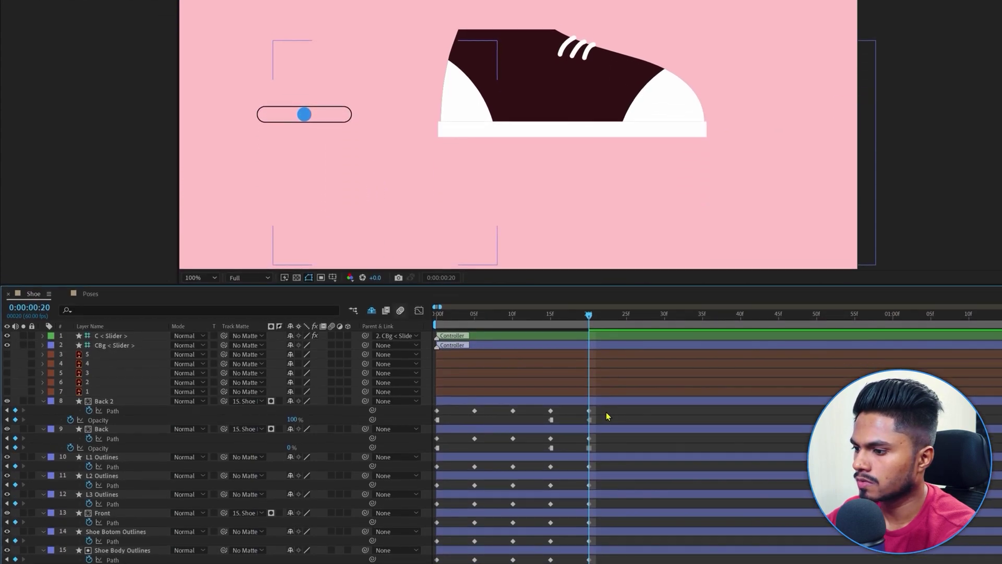
# Step: Connect all keyframed path and opacity properties from Back 2 through Shoe Body Outlines to the slider value, ranging from -100% to 100%
pyautogui.moveTo(607, 524); pyautogui.dragTo(411, 556)
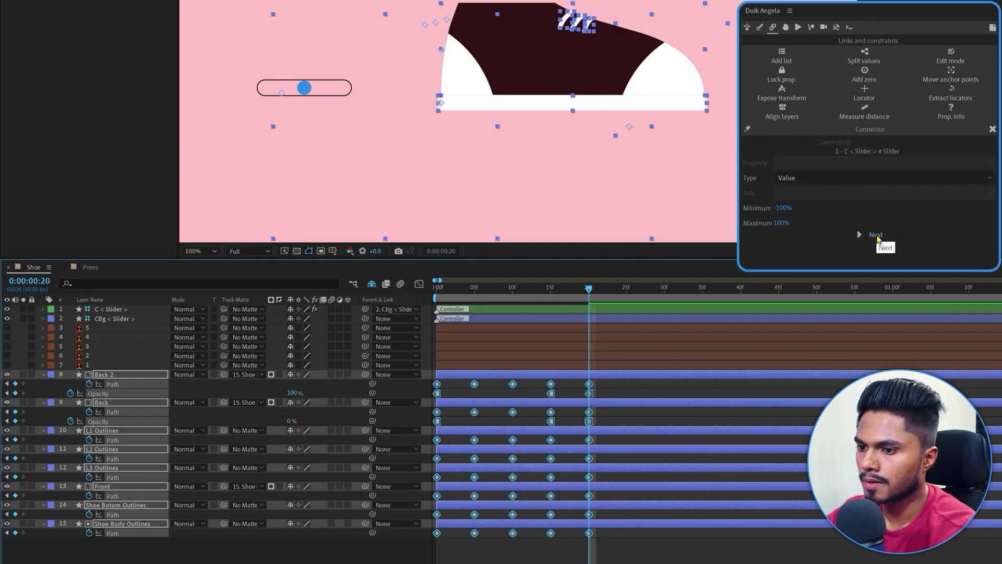
pyautogui.click(876, 235)
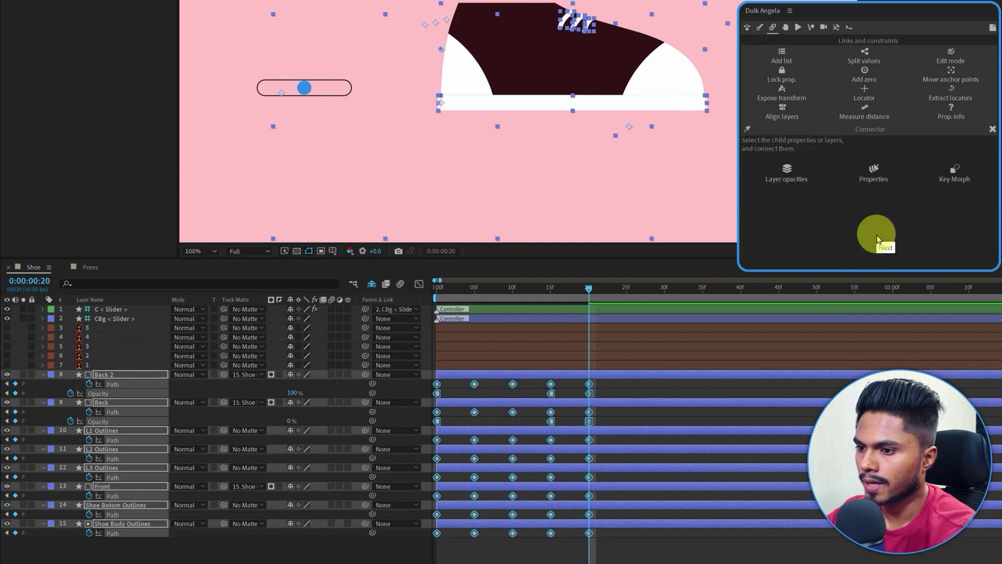
pyautogui.click(874, 172)
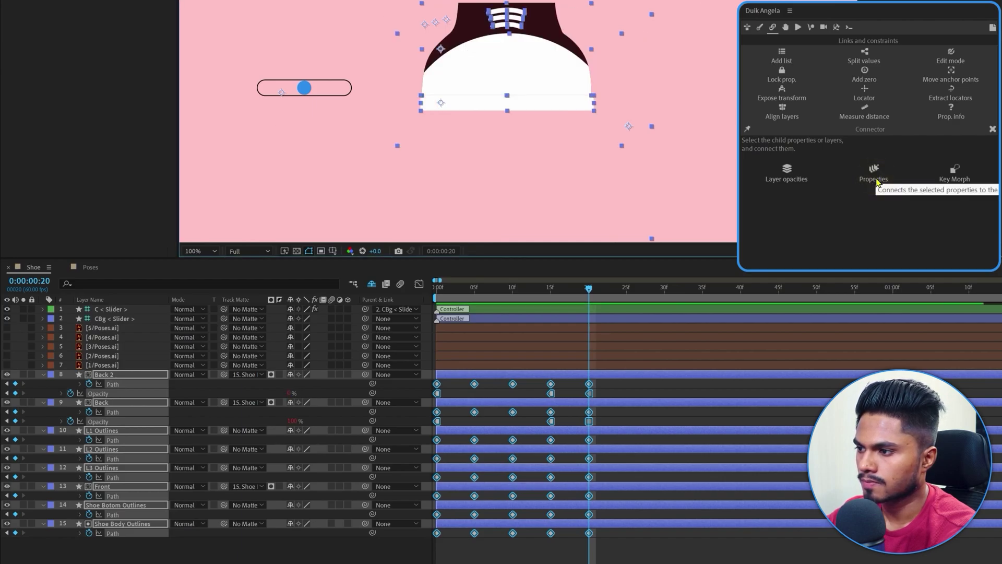
pyautogui.click(629, 559)
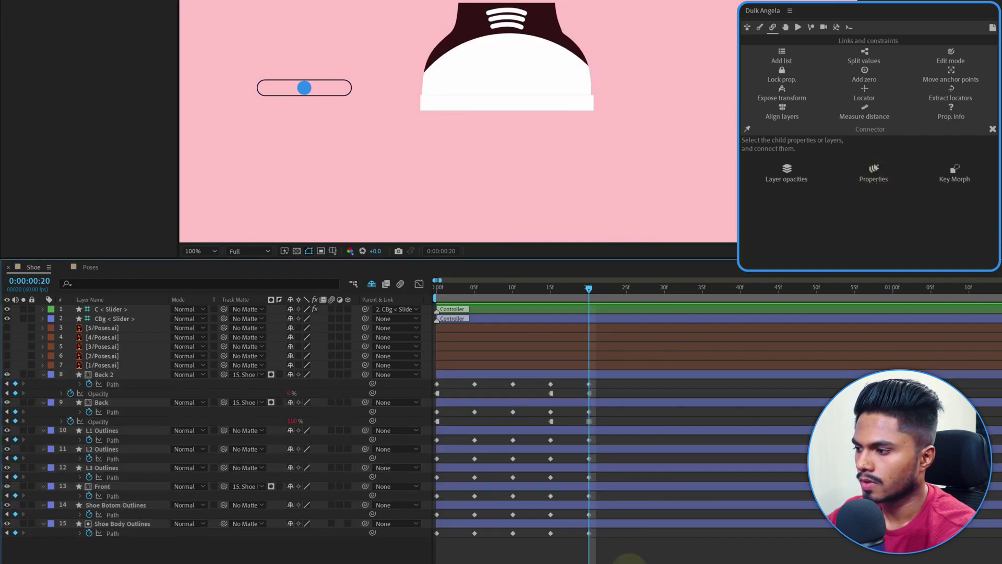
# Step: Test the rig by moving the C < Slider > handle to the minimum end of its track
pyautogui.click(101, 309)
pyautogui.moveTo(305, 91); pyautogui.dragTo(266, 89)
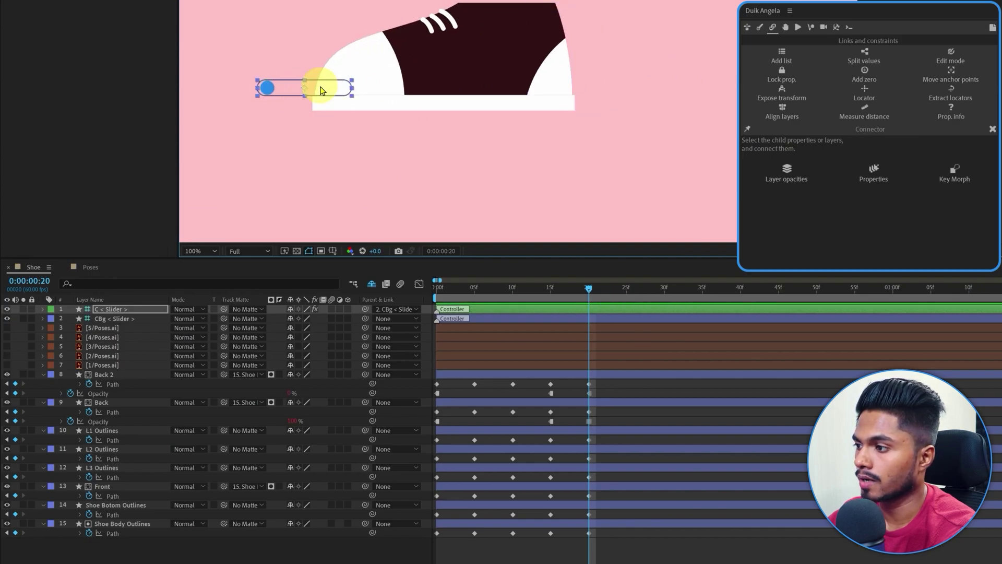